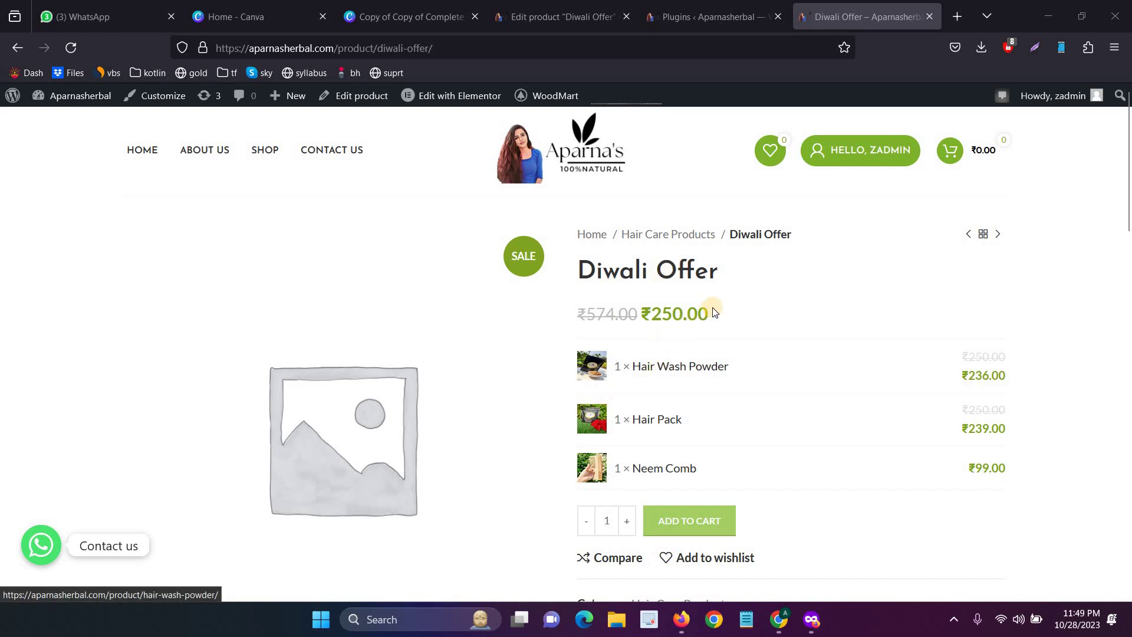
{"action": "scroll", "coordinate": [701, 305], "scroll_direction": "down", "scroll_amount": 2}
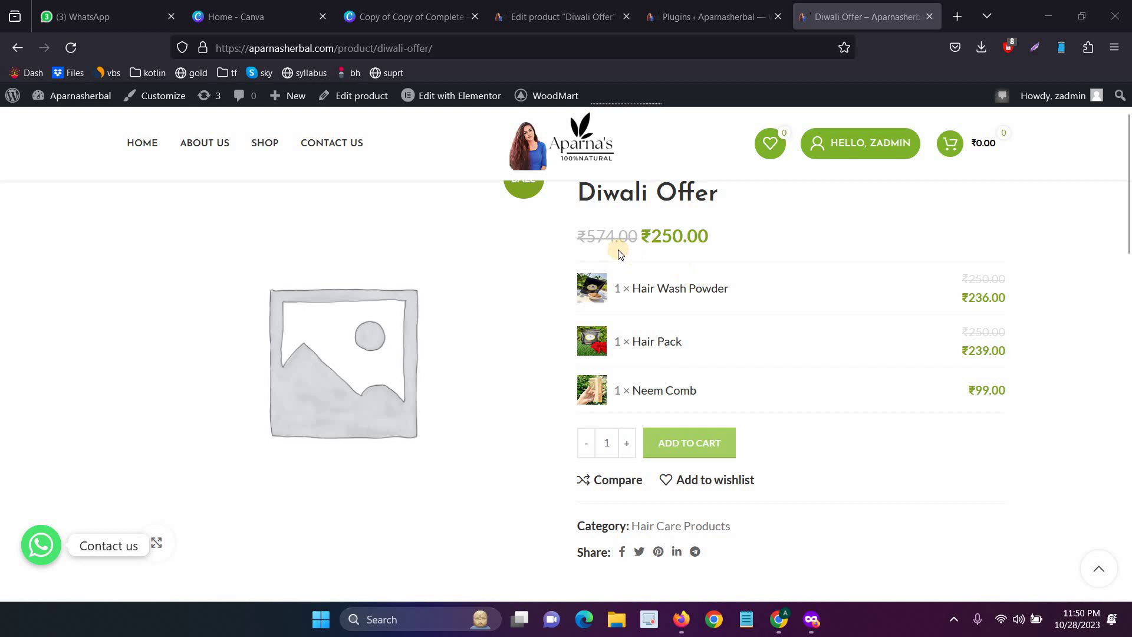
Review the Diwali Offer prices (574 regular, 250 sale) and the installed Combo Offers WooCommerce plugin
{"action": "left_click_drag", "start_coordinate": [585, 235], "coordinate": [616, 236]}
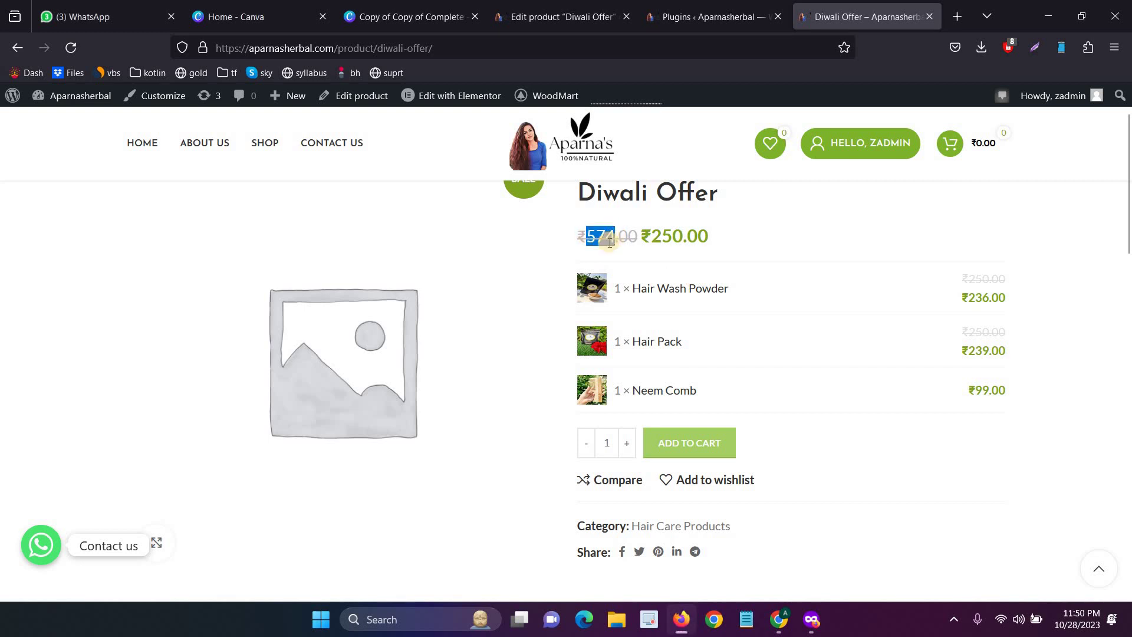
{"action": "left_click_drag", "start_coordinate": [652, 236], "coordinate": [674, 238]}
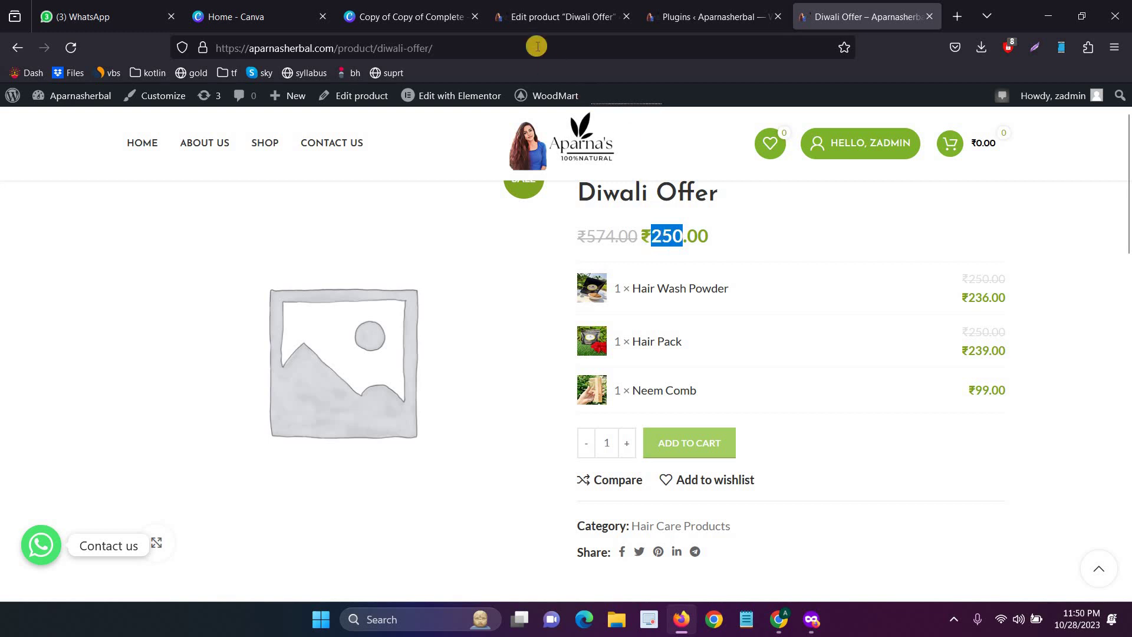
{"action": "left_click", "coordinate": [698, 16]}
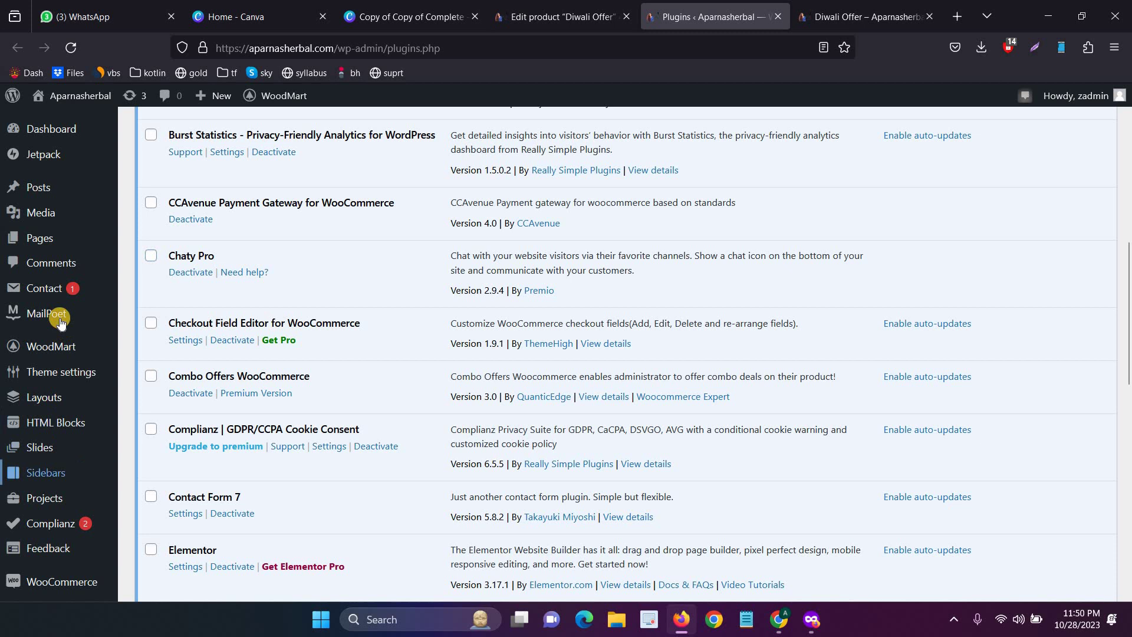
{"action": "scroll", "coordinate": [56, 270], "scroll_direction": "down", "scroll_amount": 2}
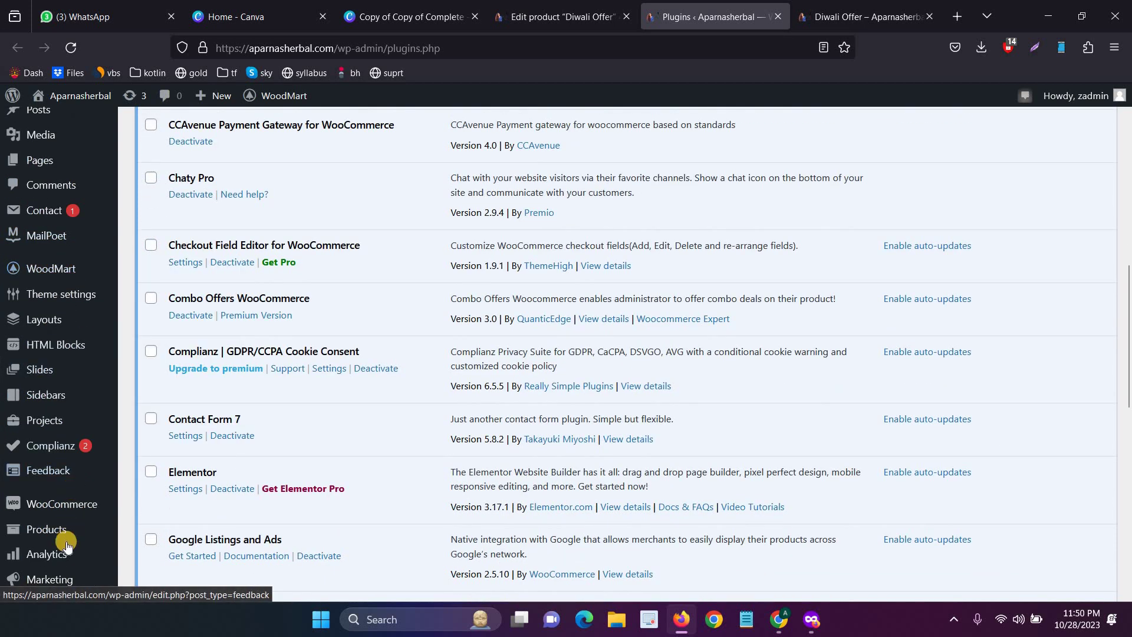
{"action": "scroll", "coordinate": [49, 255], "scroll_direction": "up", "scroll_amount": 4}
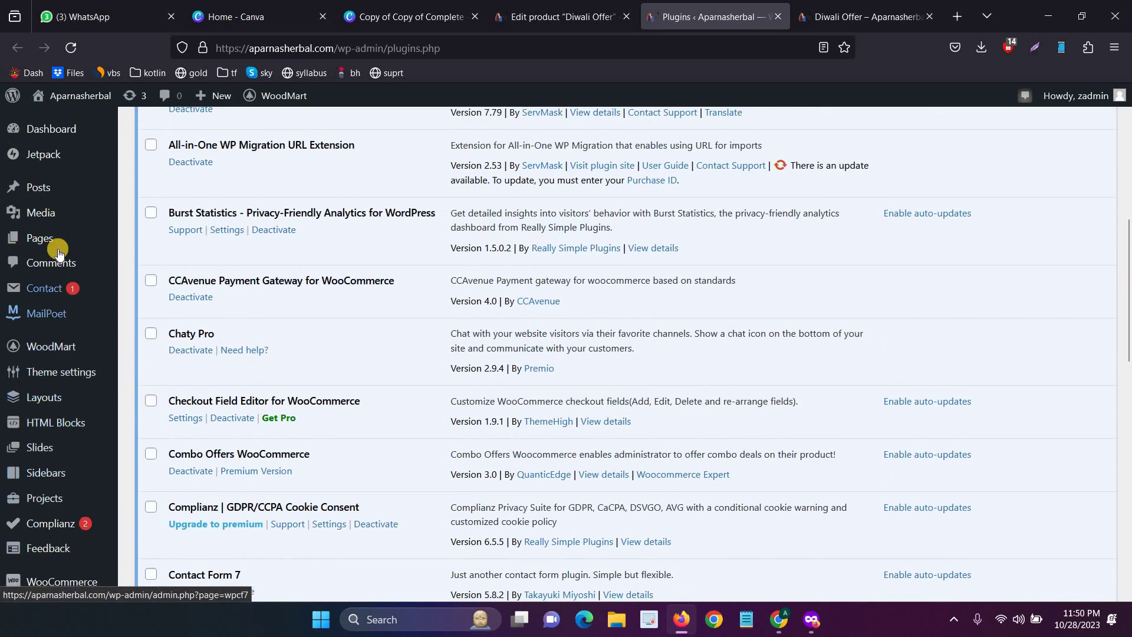
{"action": "scroll", "coordinate": [54, 389], "scroll_direction": "down", "scroll_amount": 2}
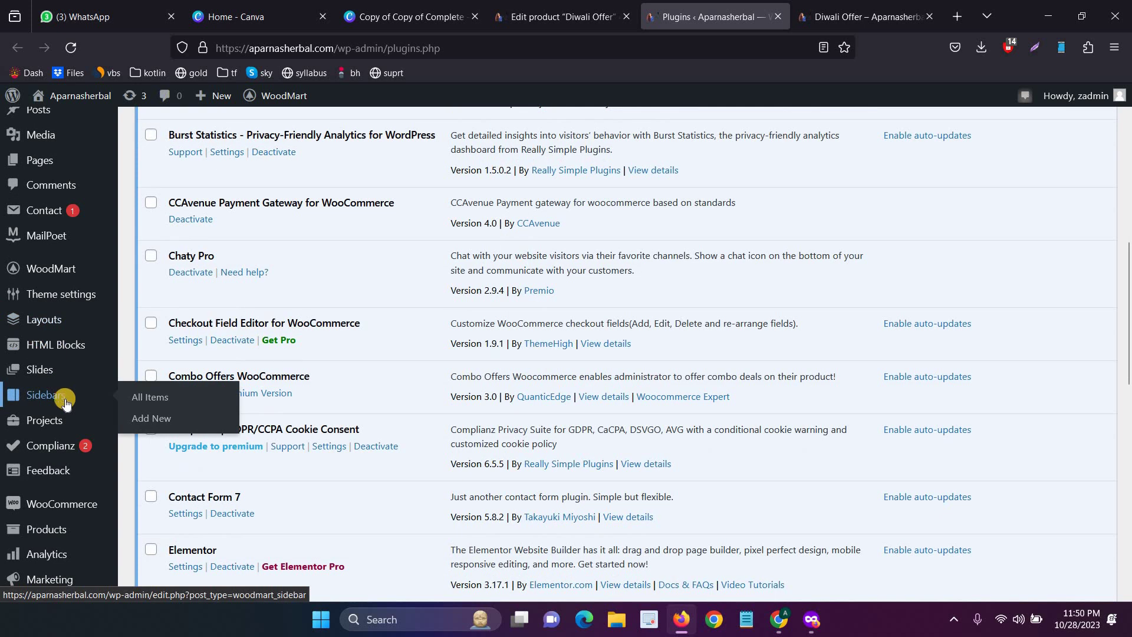
{"action": "scroll", "coordinate": [57, 407], "scroll_direction": "down", "scroll_amount": 5}
{"action": "scroll", "coordinate": [44, 434], "scroll_direction": "down", "scroll_amount": 1}
{"action": "scroll", "coordinate": [38, 439], "scroll_direction": "down", "scroll_amount": 2}
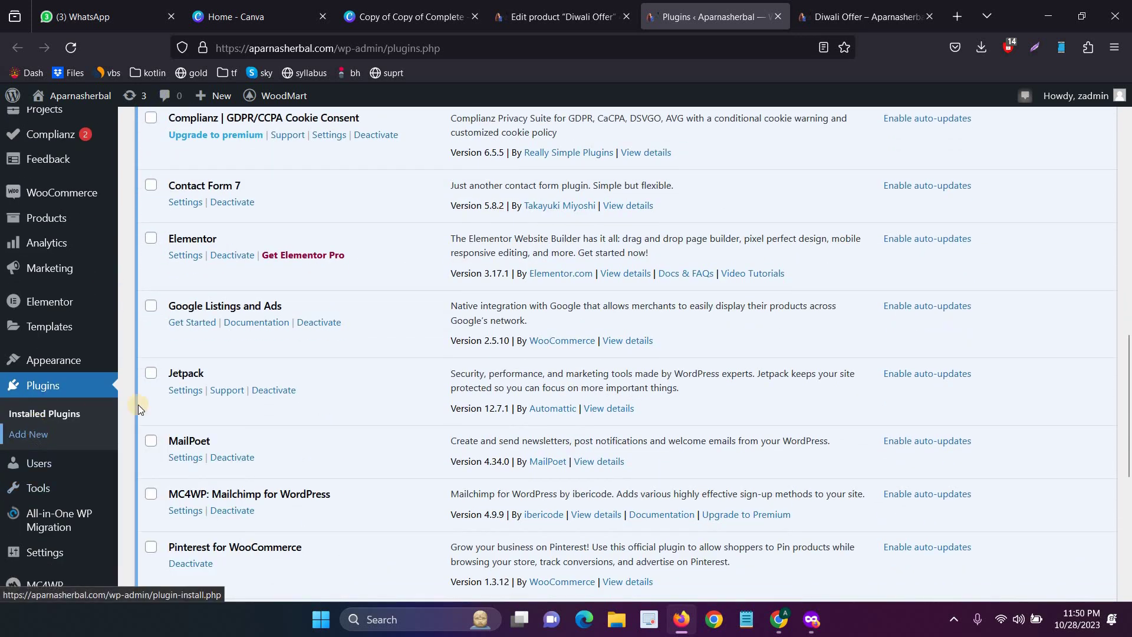
{"action": "scroll", "coordinate": [228, 422], "scroll_direction": "down", "scroll_amount": 4}
{"action": "scroll", "coordinate": [227, 422], "scroll_direction": "up", "scroll_amount": 10}
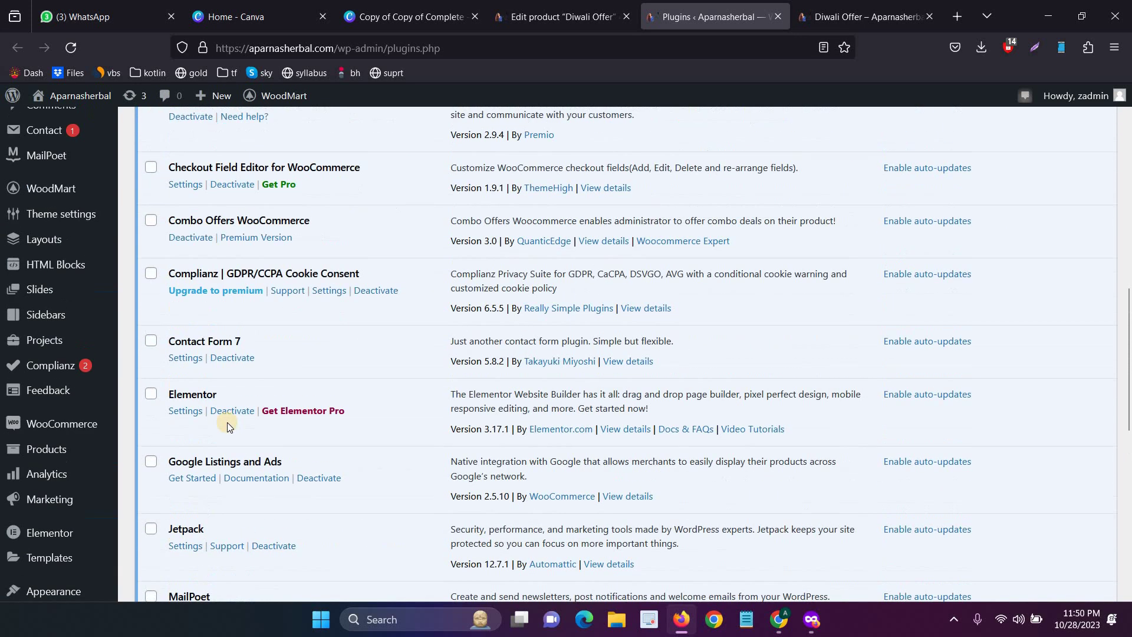
{"action": "scroll", "coordinate": [227, 422], "scroll_direction": "up", "scroll_amount": 2}
{"action": "left_click_drag", "start_coordinate": [254, 381], "coordinate": [167, 377]}
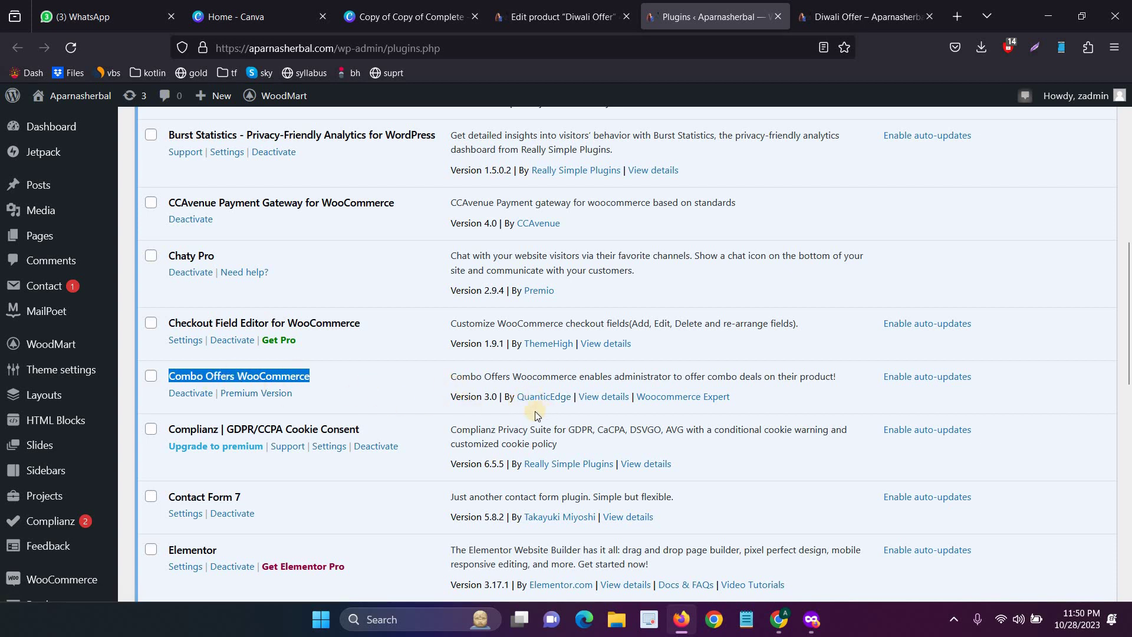
{"action": "left_click", "coordinate": [521, 407]}
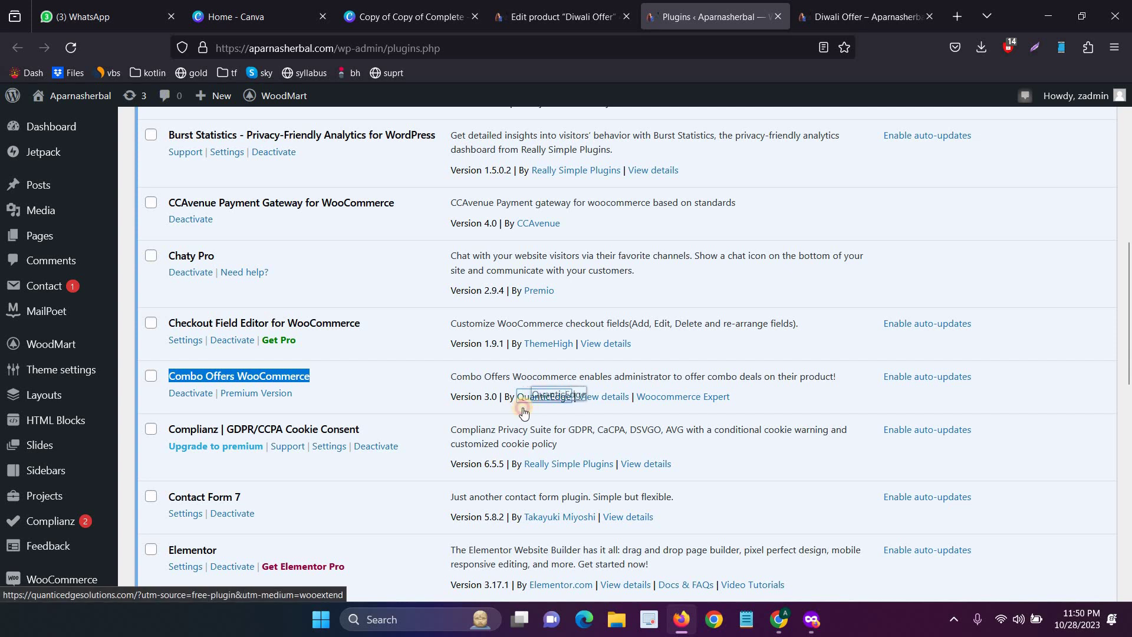
{"action": "left_click_drag", "start_coordinate": [532, 412], "coordinate": [551, 412]}
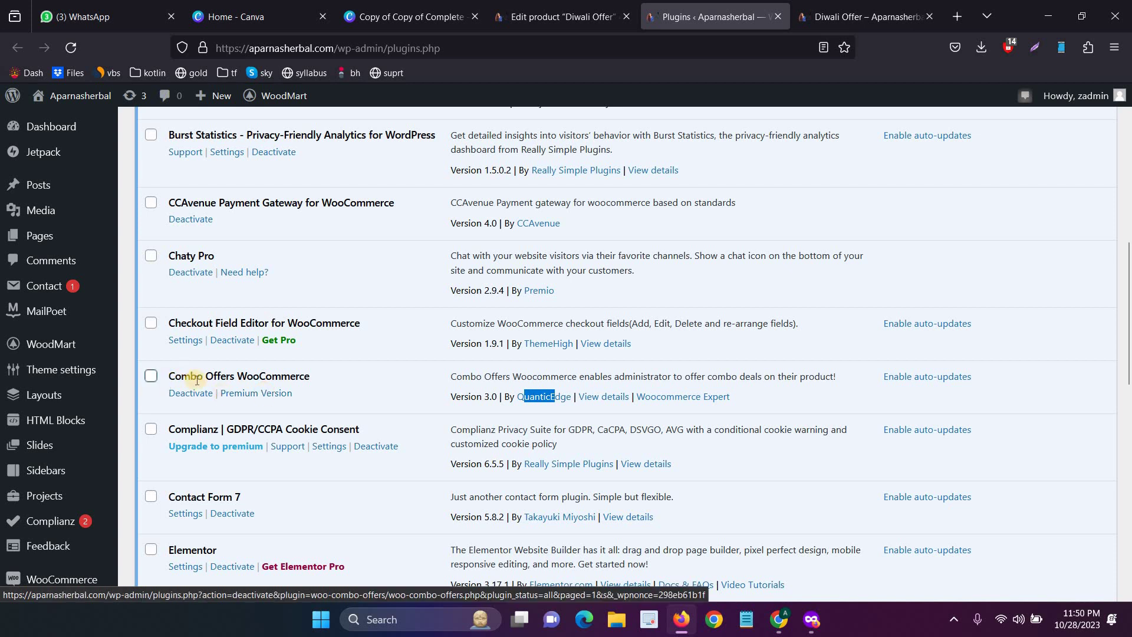
{"action": "left_click_drag", "start_coordinate": [169, 376], "coordinate": [313, 380]}
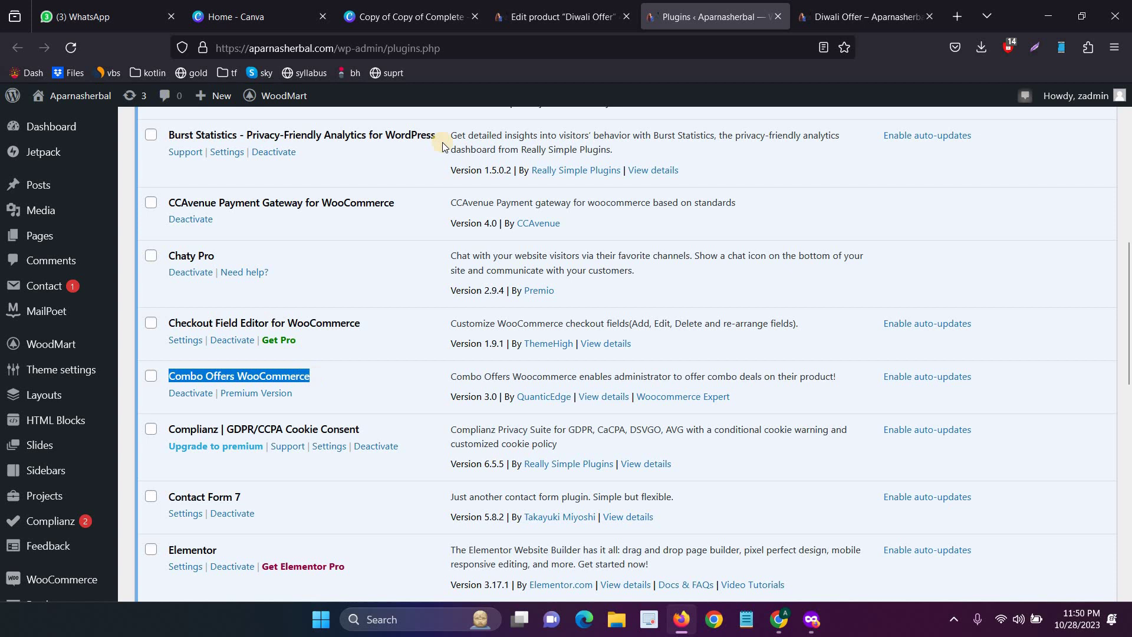
{"action": "left_click", "coordinate": [562, 17]}
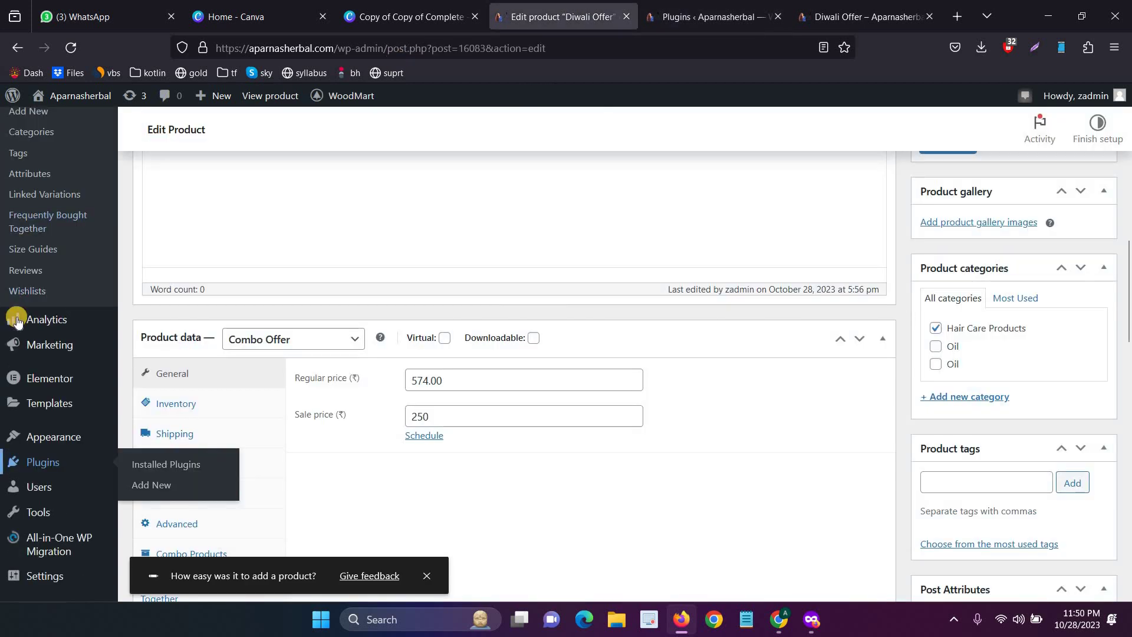
{"action": "scroll", "coordinate": [17, 319], "scroll_direction": "up", "scroll_amount": 3}
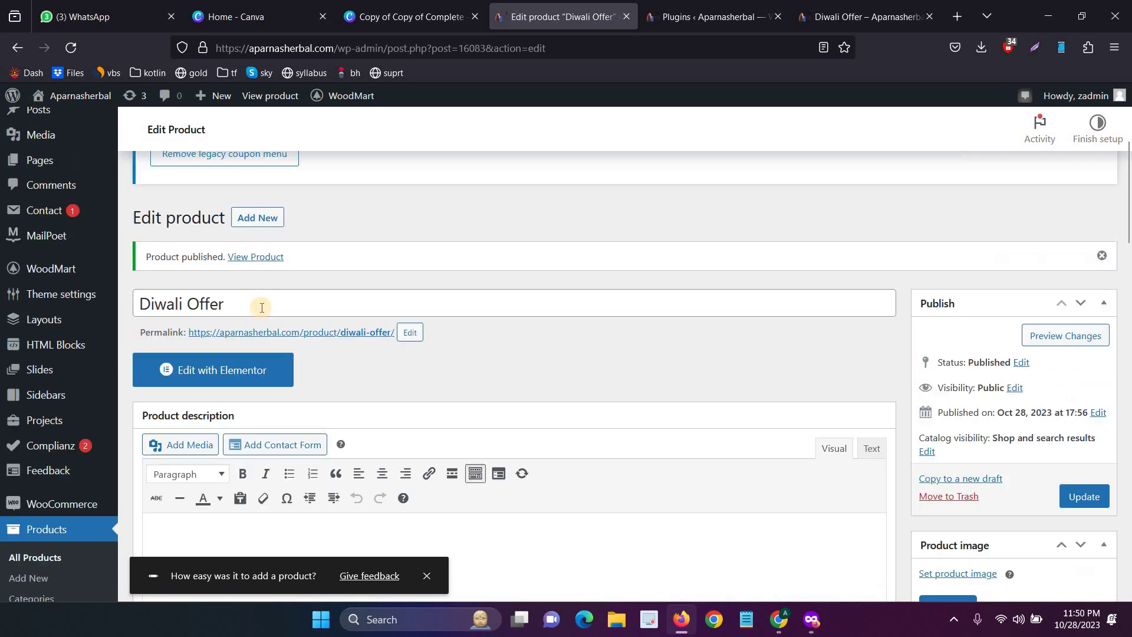
{"action": "scroll", "coordinate": [261, 305], "scroll_direction": "up", "scroll_amount": 2}
{"action": "left_click_drag", "start_coordinate": [210, 316], "coordinate": [198, 309]}
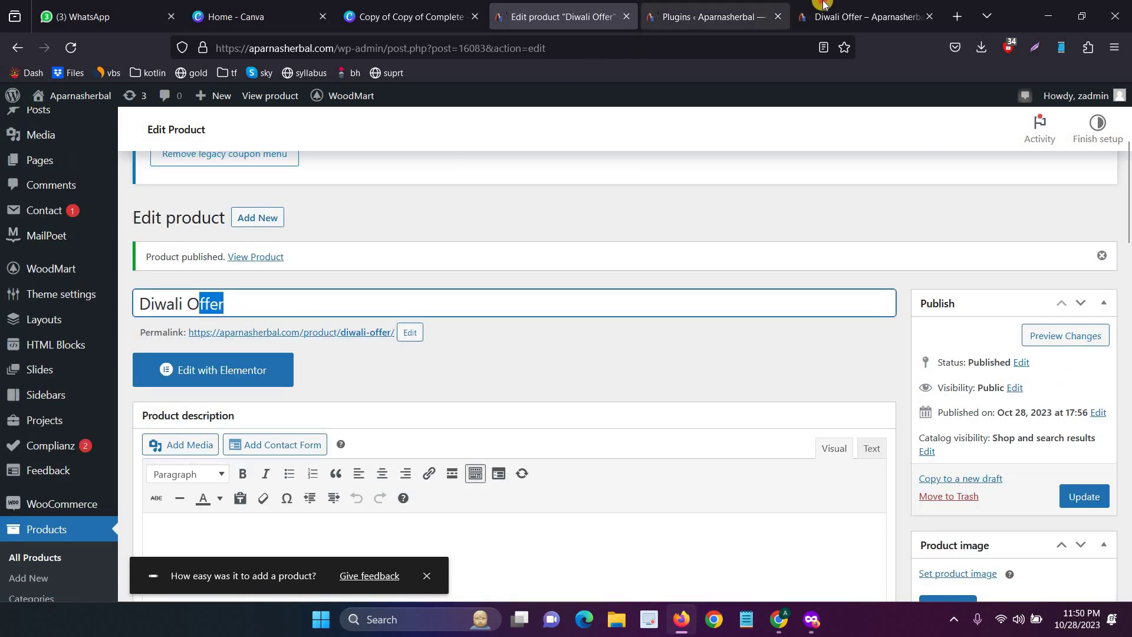
{"action": "left_click", "coordinate": [862, 16]}
{"action": "scroll", "coordinate": [556, 286], "scroll_direction": "up", "scroll_amount": 2}
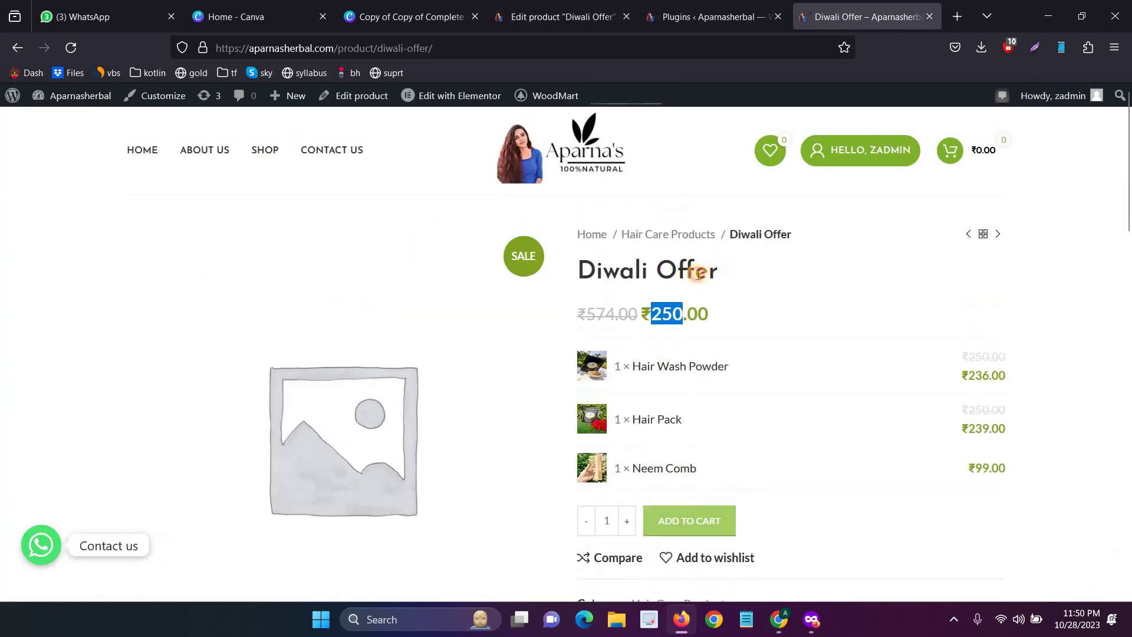
{"action": "left_click_drag", "start_coordinate": [718, 270], "coordinate": [597, 270]}
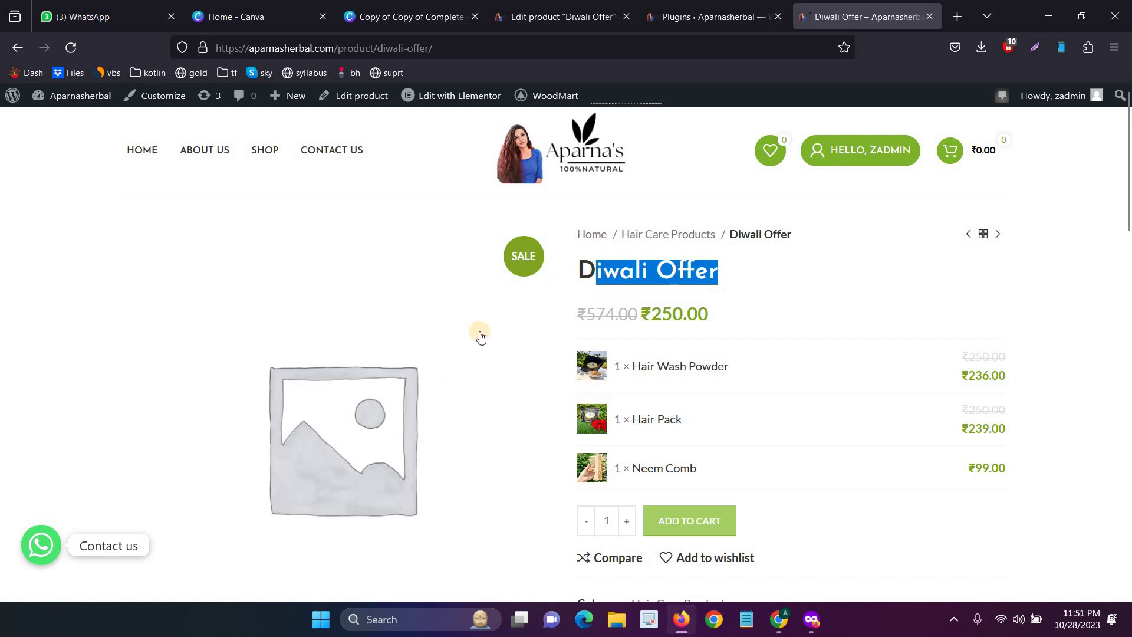
{"action": "left_click", "coordinate": [563, 16]}
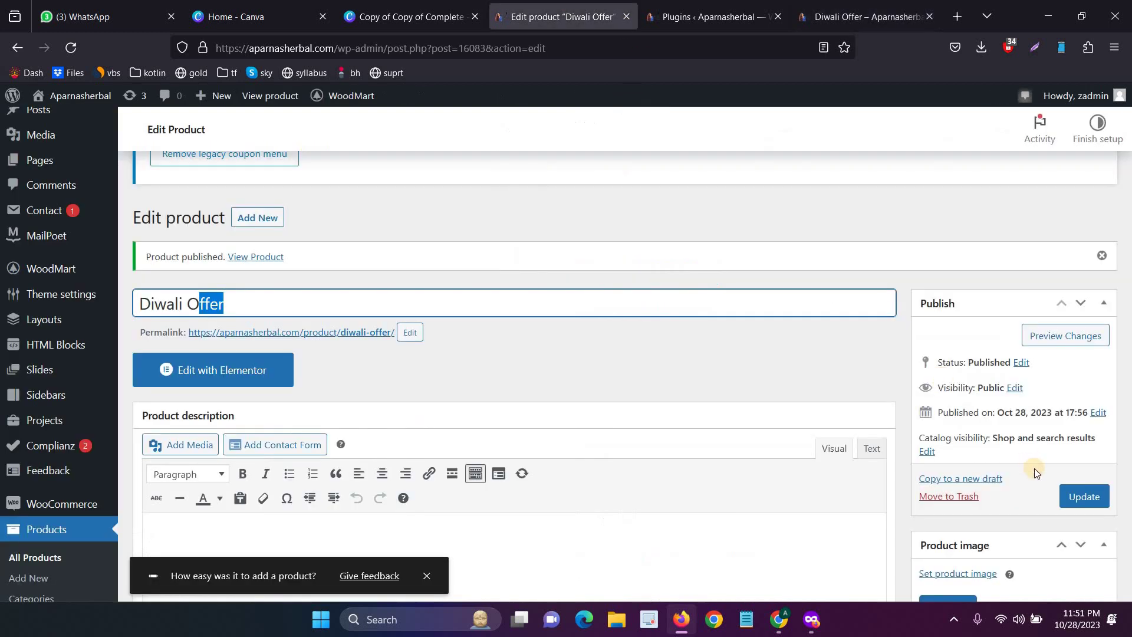
{"action": "scroll", "coordinate": [1013, 494], "scroll_direction": "down", "scroll_amount": 1}
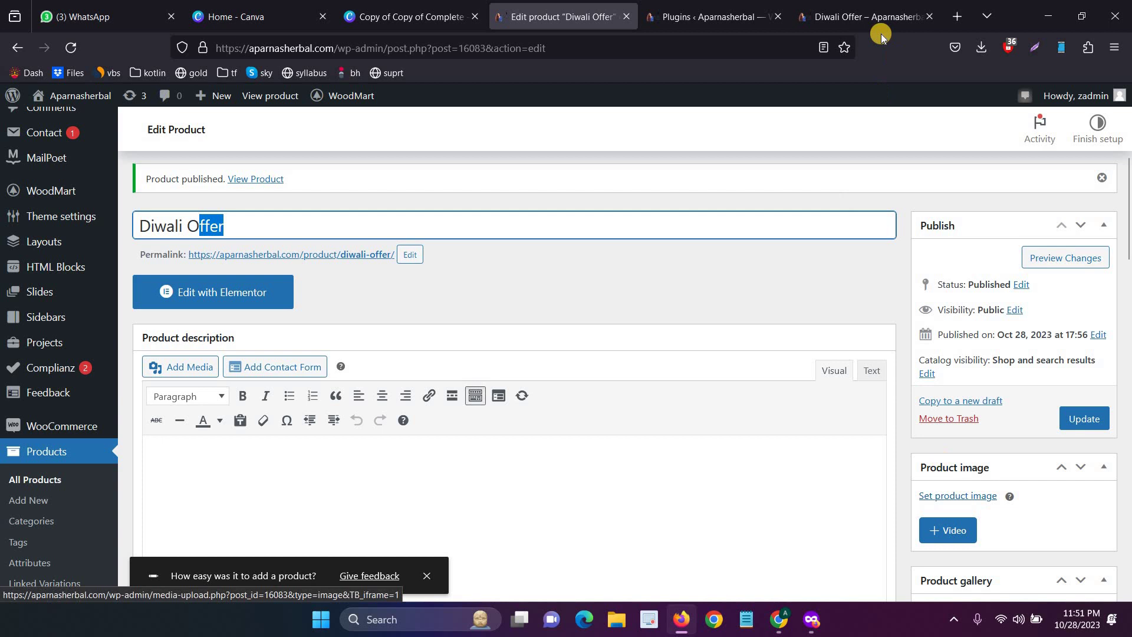
{"action": "left_click", "coordinate": [862, 16]}
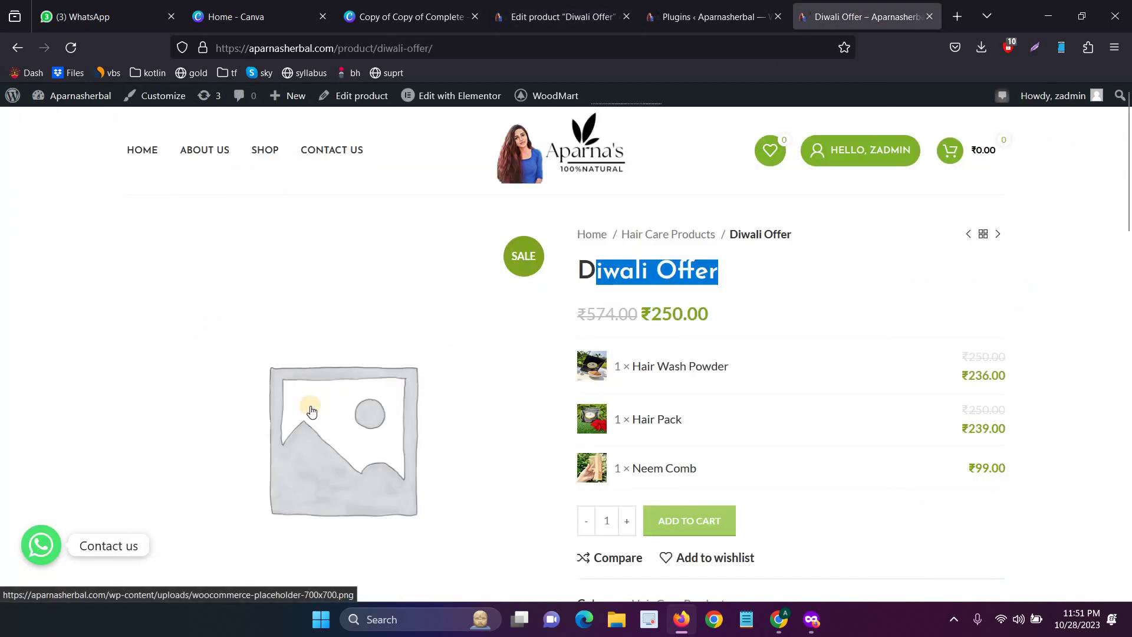
{"action": "left_click", "coordinate": [563, 16]}
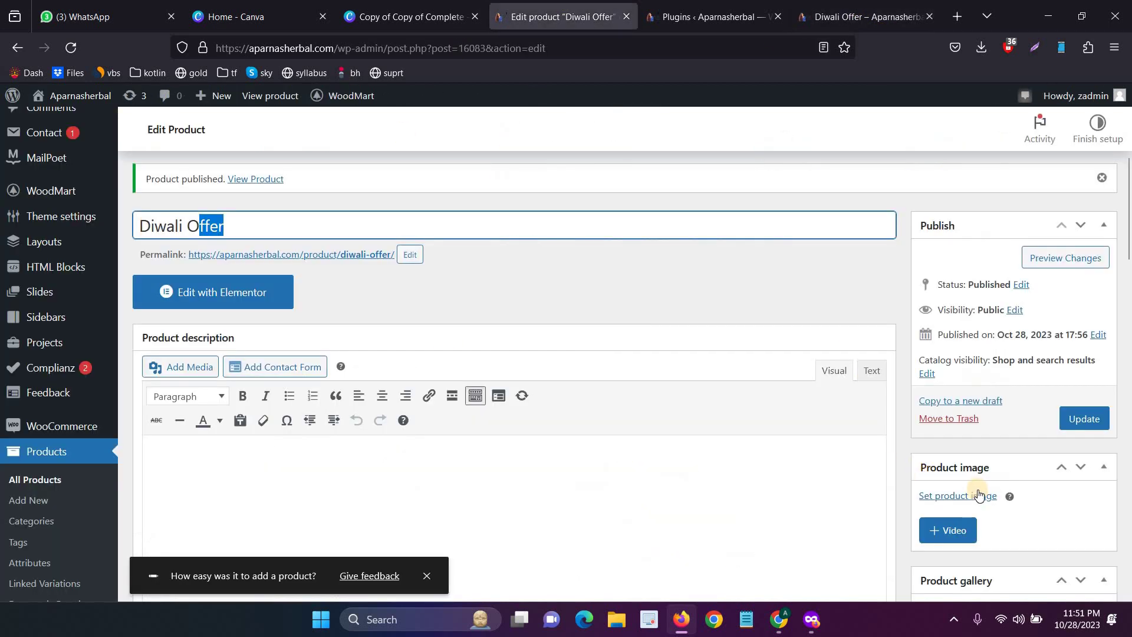
{"action": "scroll", "coordinate": [976, 497], "scroll_direction": "down", "scroll_amount": 2}
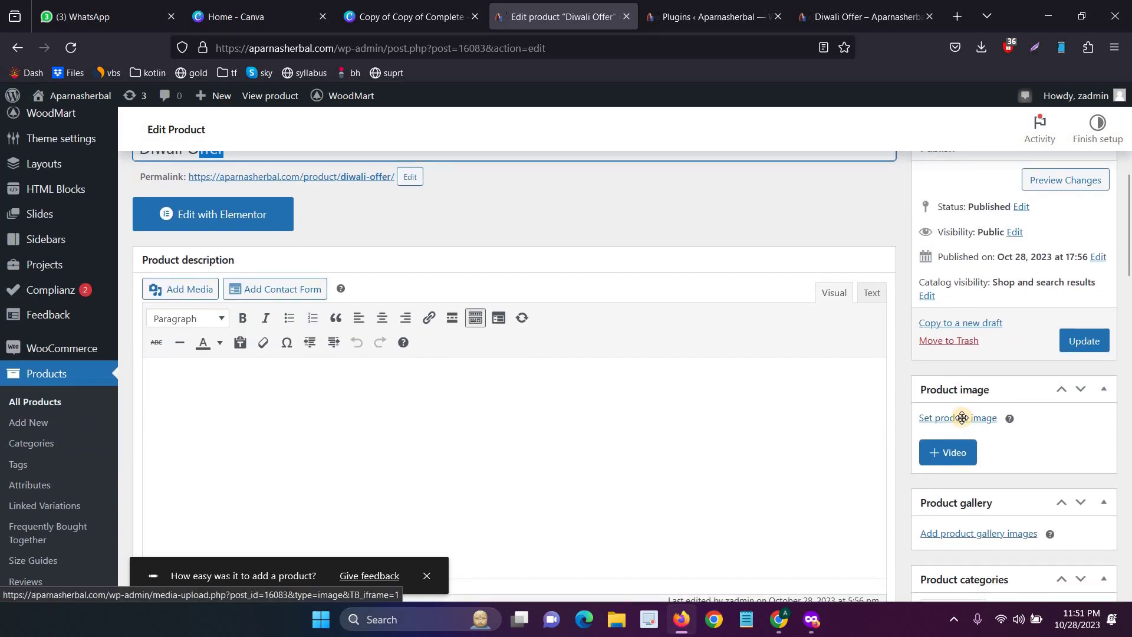
{"action": "scroll", "coordinate": [961, 418], "scroll_direction": "down", "scroll_amount": 2}
{"action": "scroll", "coordinate": [596, 404], "scroll_direction": "down", "scroll_amount": 2}
{"action": "scroll", "coordinate": [357, 425], "scroll_direction": "down", "scroll_amount": 2}
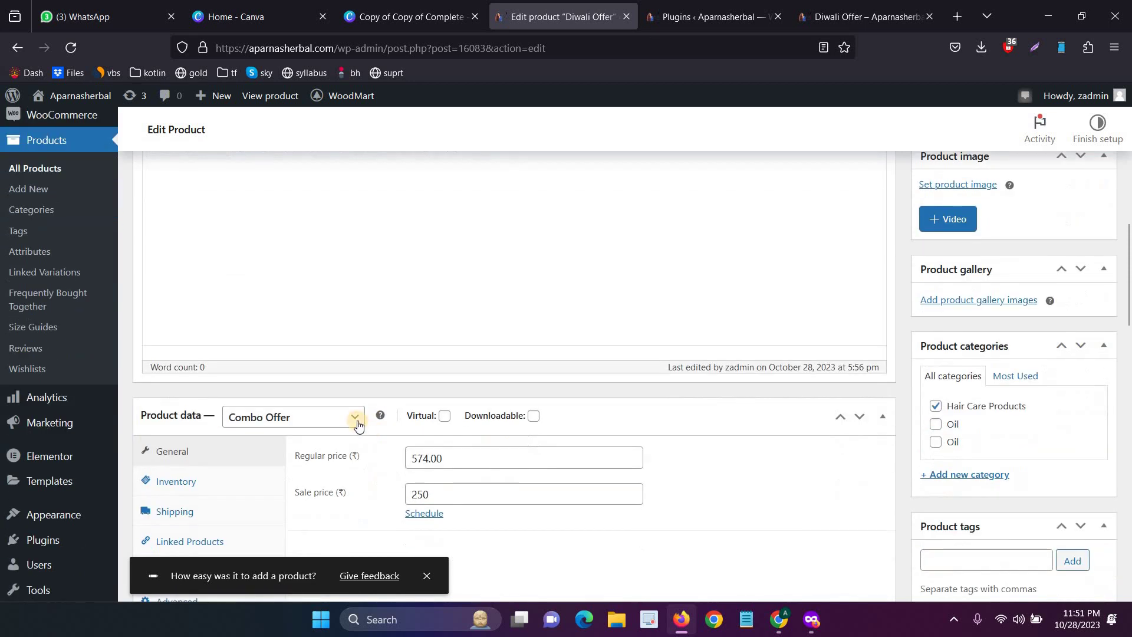
{"action": "left_click", "coordinate": [354, 420]}
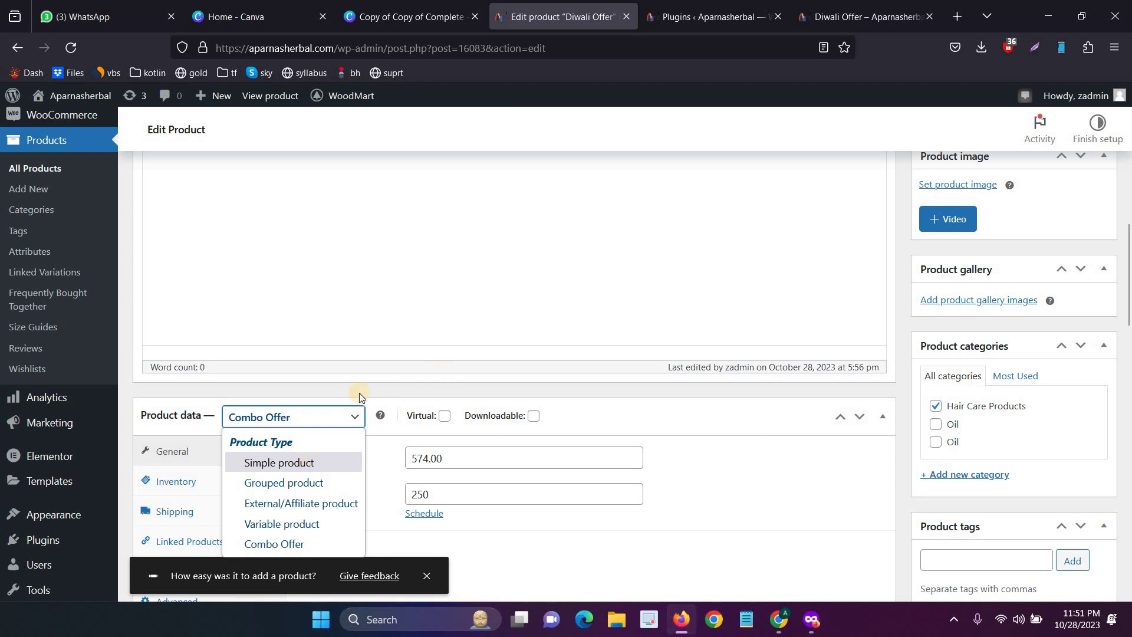
{"action": "scroll", "coordinate": [356, 391], "scroll_direction": "down", "scroll_amount": 3}
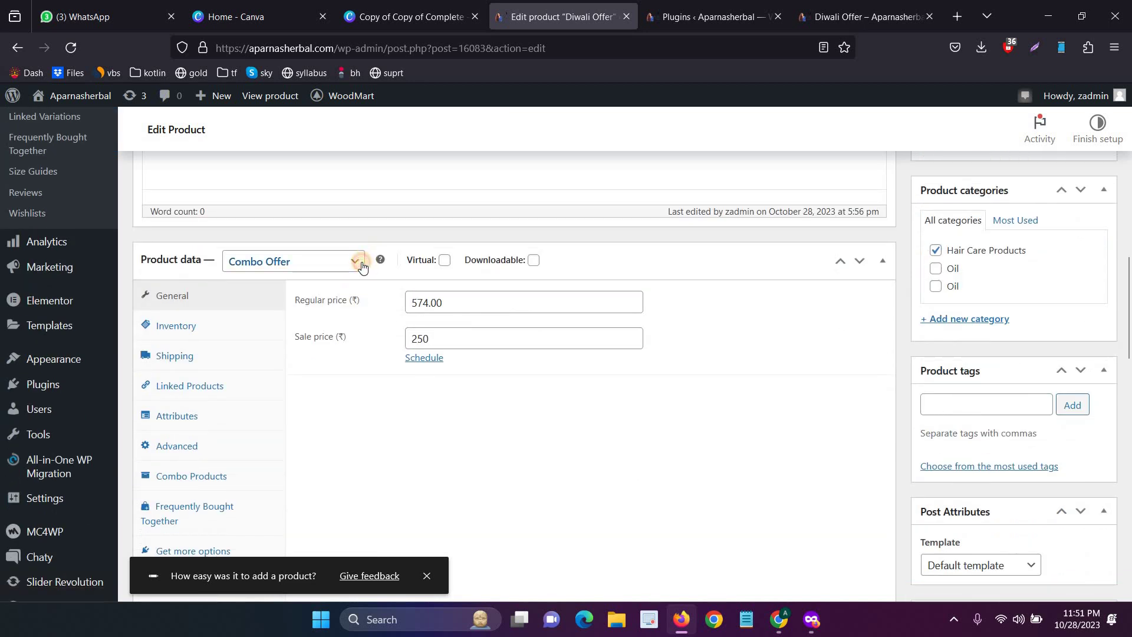
{"action": "left_click", "coordinate": [359, 265]}
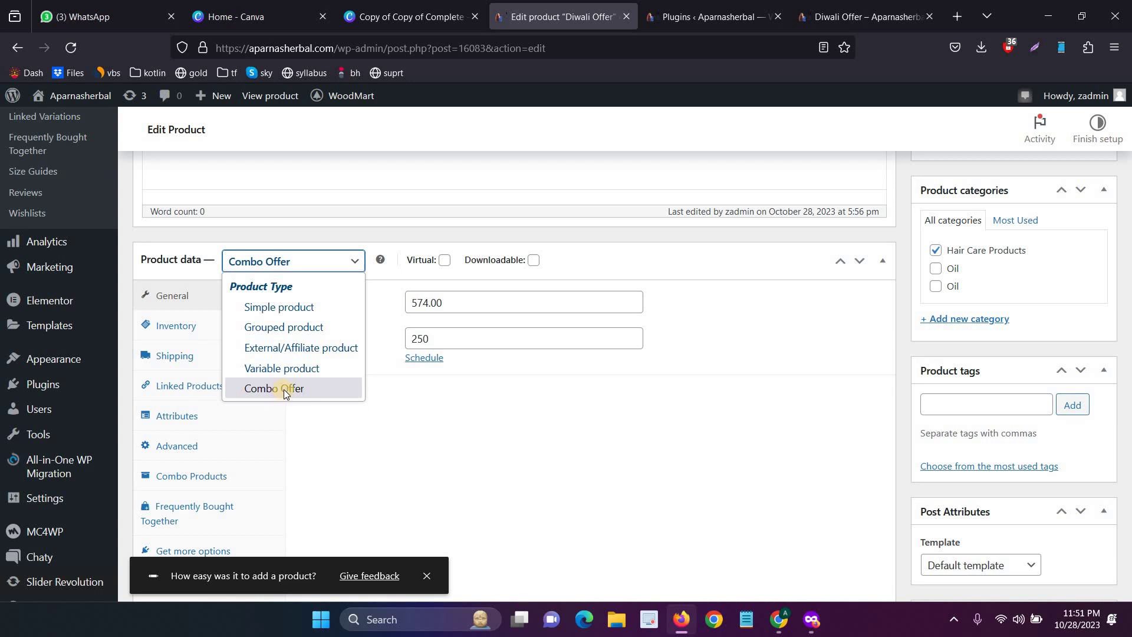
{"action": "left_click", "coordinate": [397, 242]}
{"action": "scroll", "coordinate": [205, 442], "scroll_direction": "down", "scroll_amount": 2}
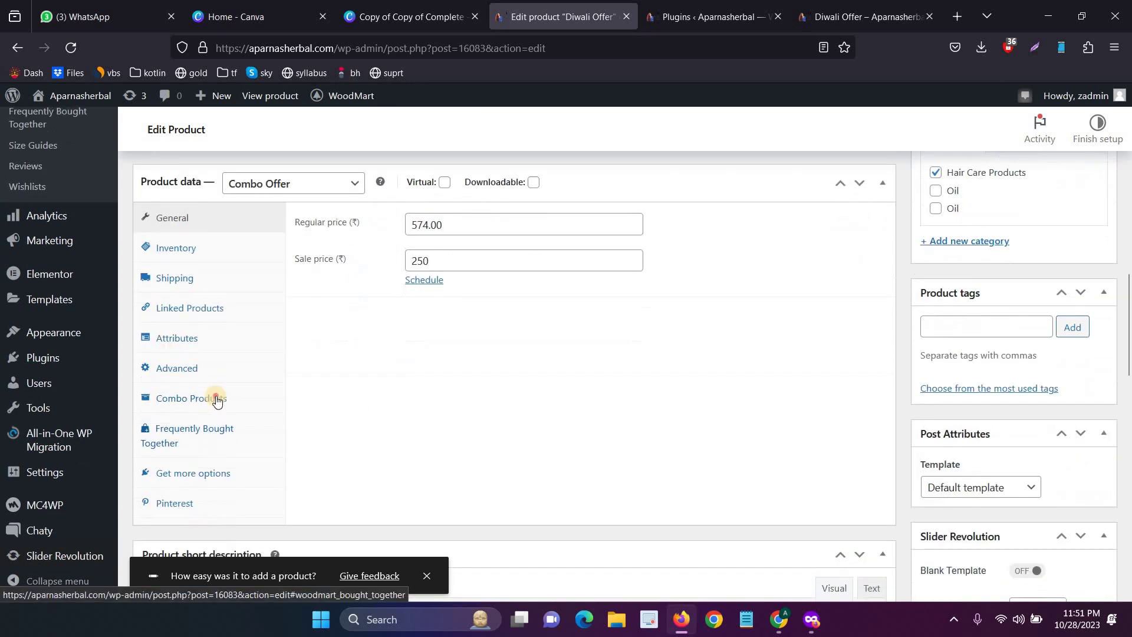
{"action": "left_click", "coordinate": [216, 398]}
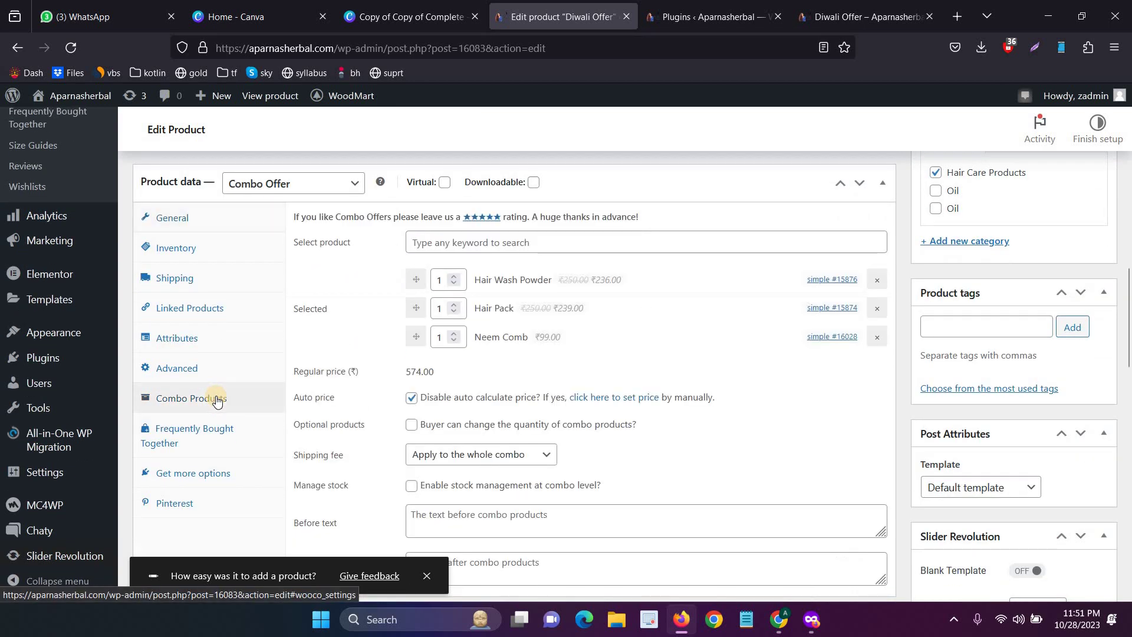
{"action": "left_click", "coordinate": [474, 244]}
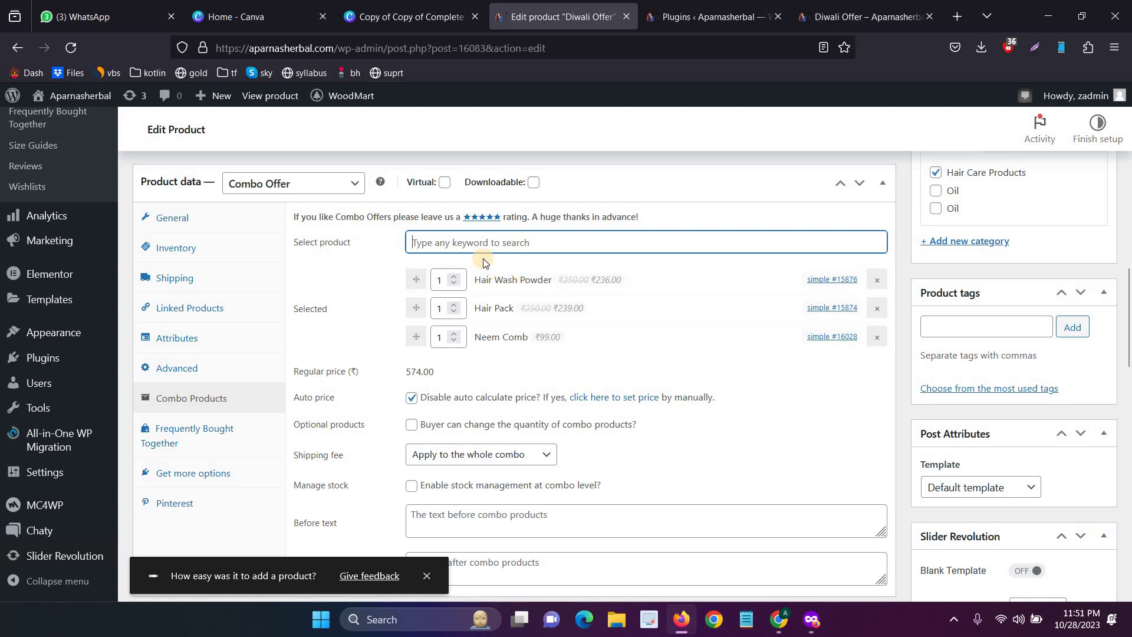
{"action": "type", "text": "ghgh"}
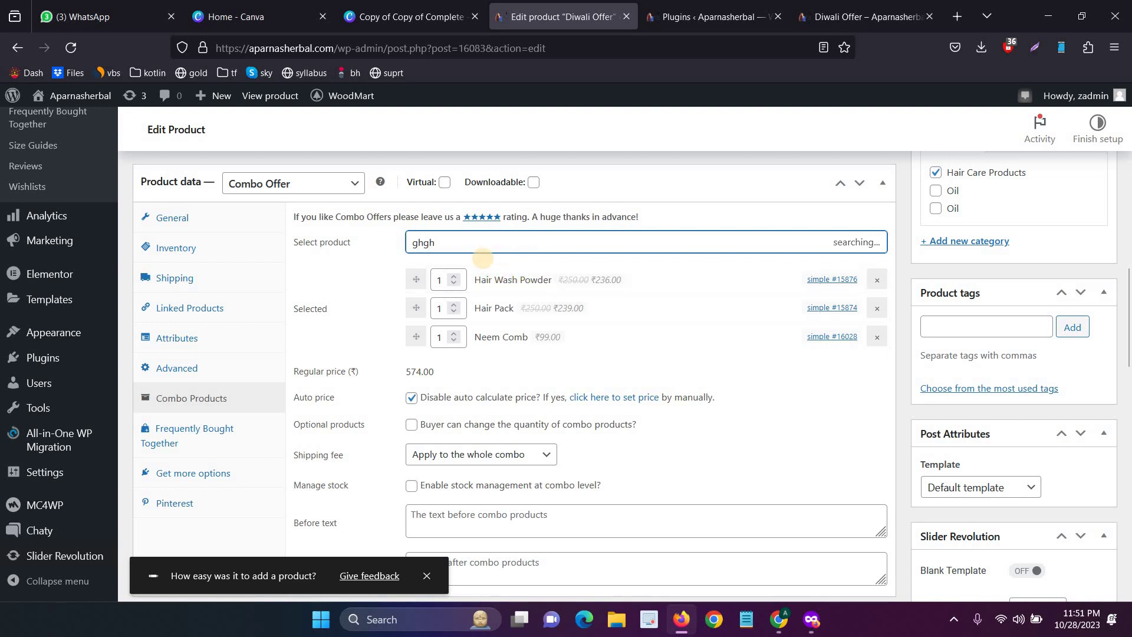
{"action": "key", "text": "BackSpace"}
{"action": "key", "text": "BackSpace"}
{"action": "key", "text": "BackSpace"}
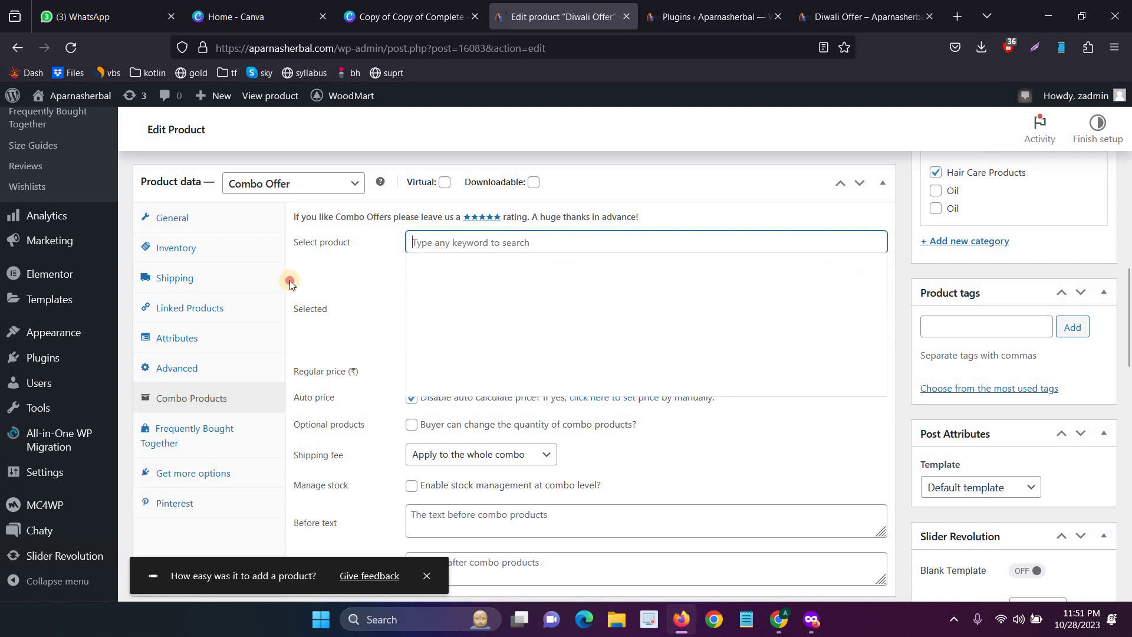
{"action": "left_click", "coordinate": [443, 359]}
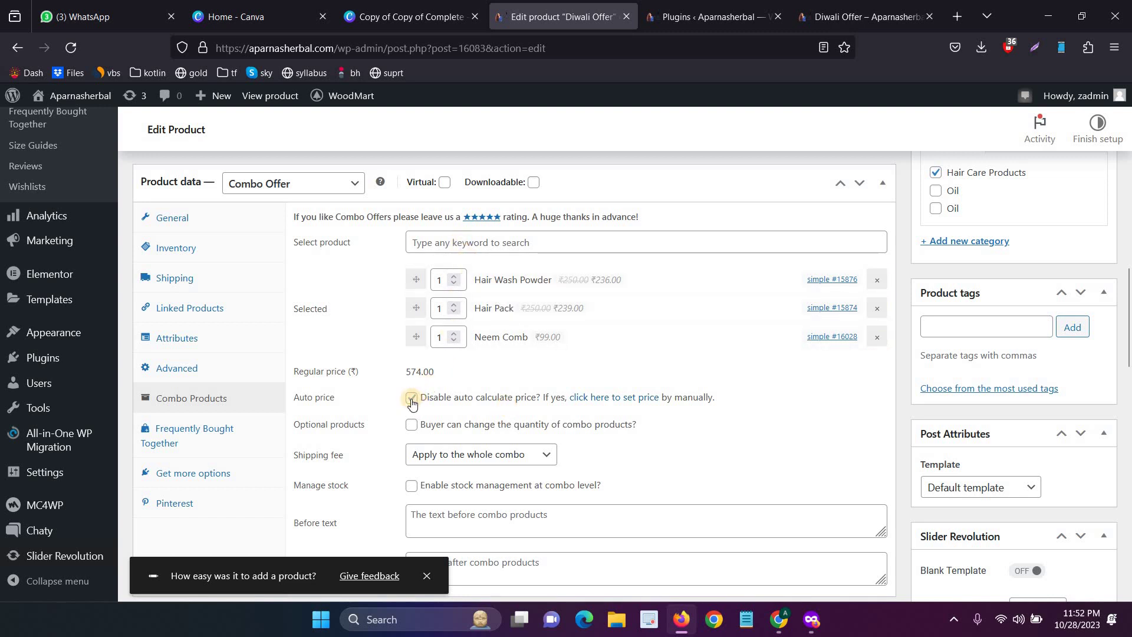
{"action": "left_click", "coordinate": [602, 405]}
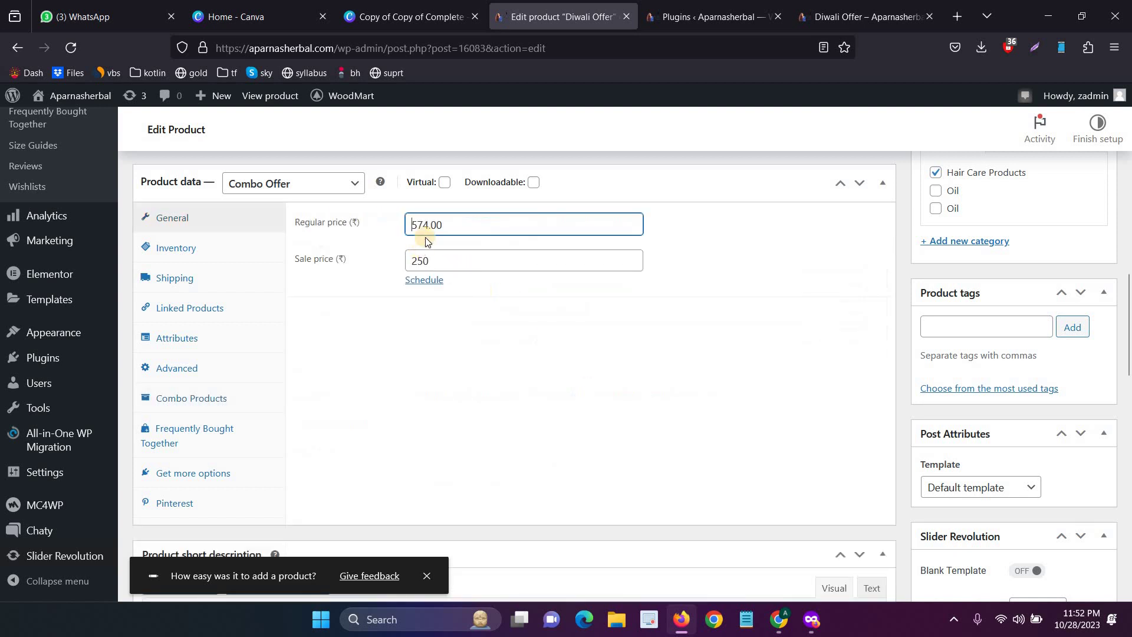
{"action": "left_click_drag", "start_coordinate": [411, 225], "coordinate": [442, 224]}
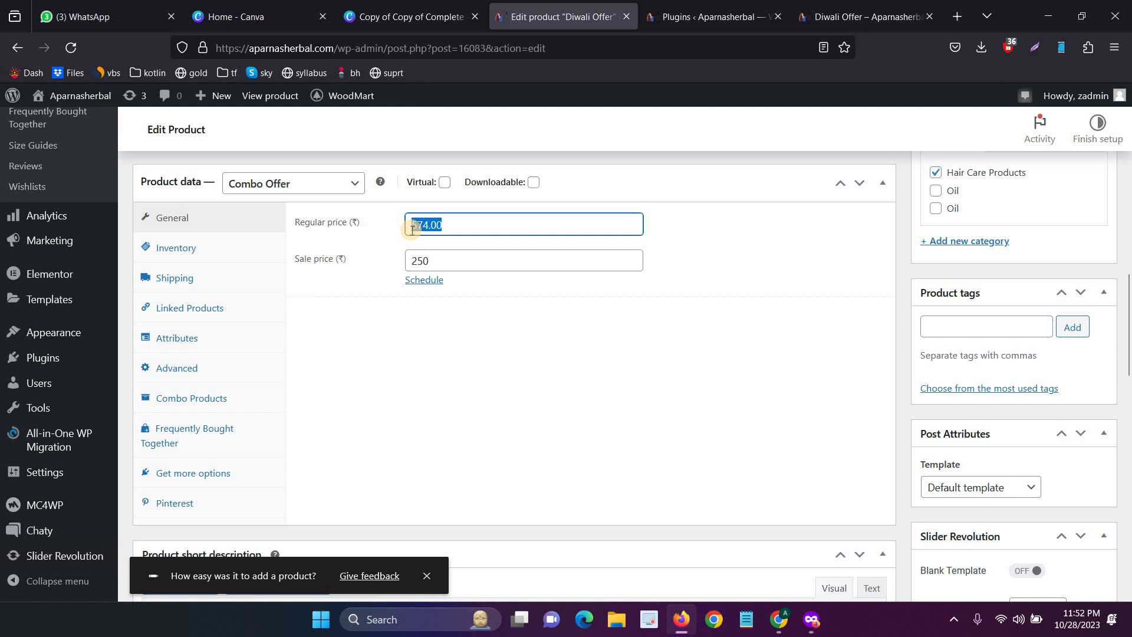
{"action": "double_click", "coordinate": [435, 261]}
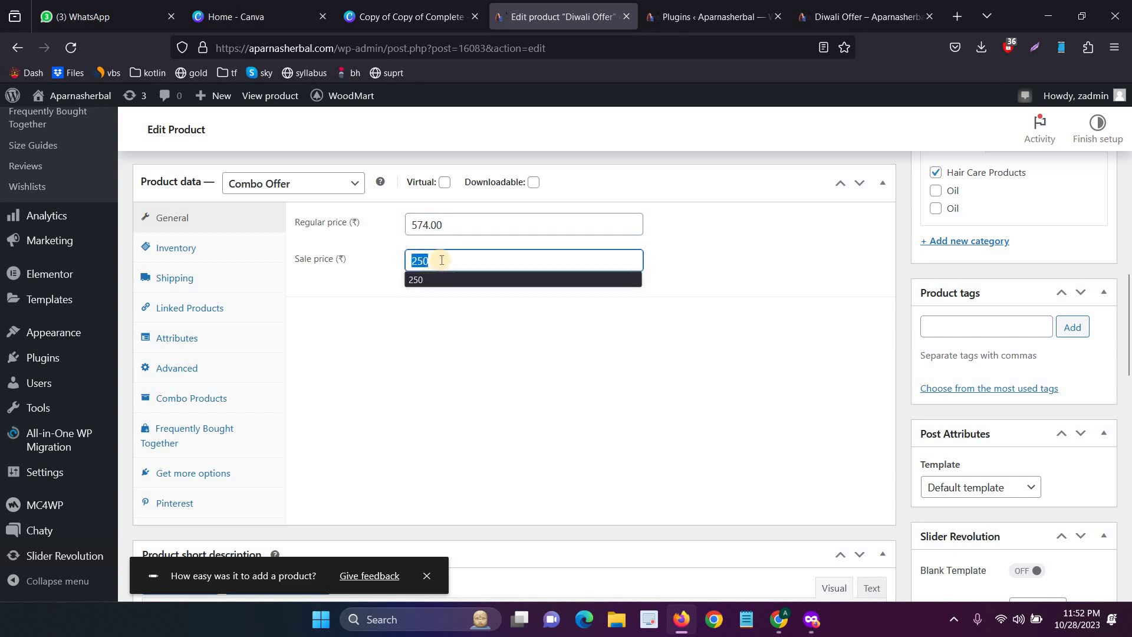
{"action": "type", "text": "2"}
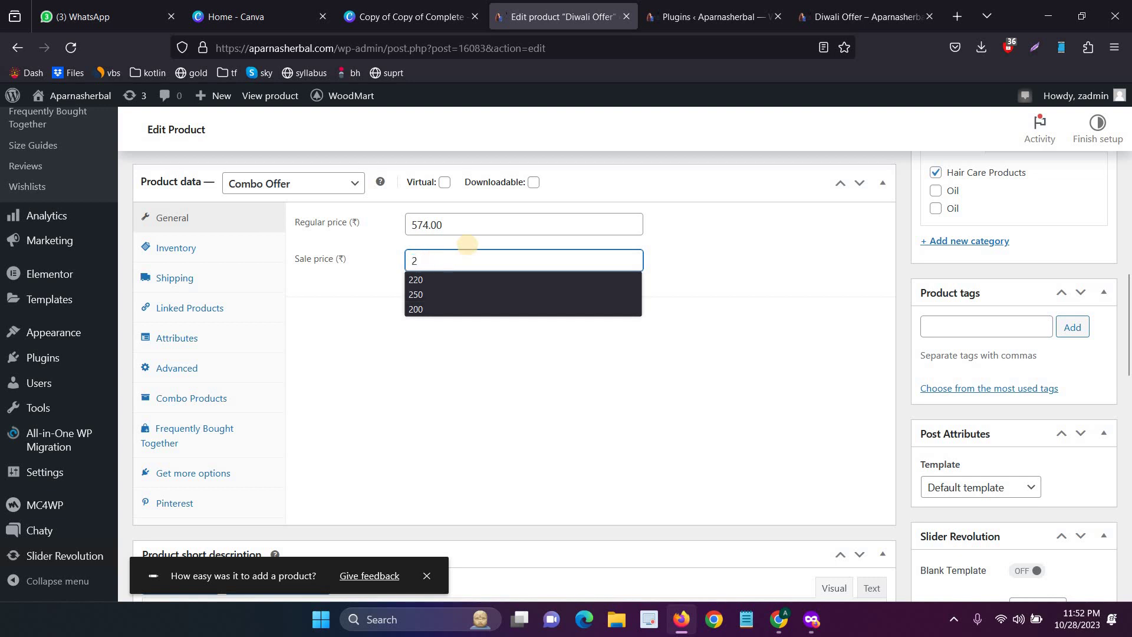
{"action": "type", "text": "00"}
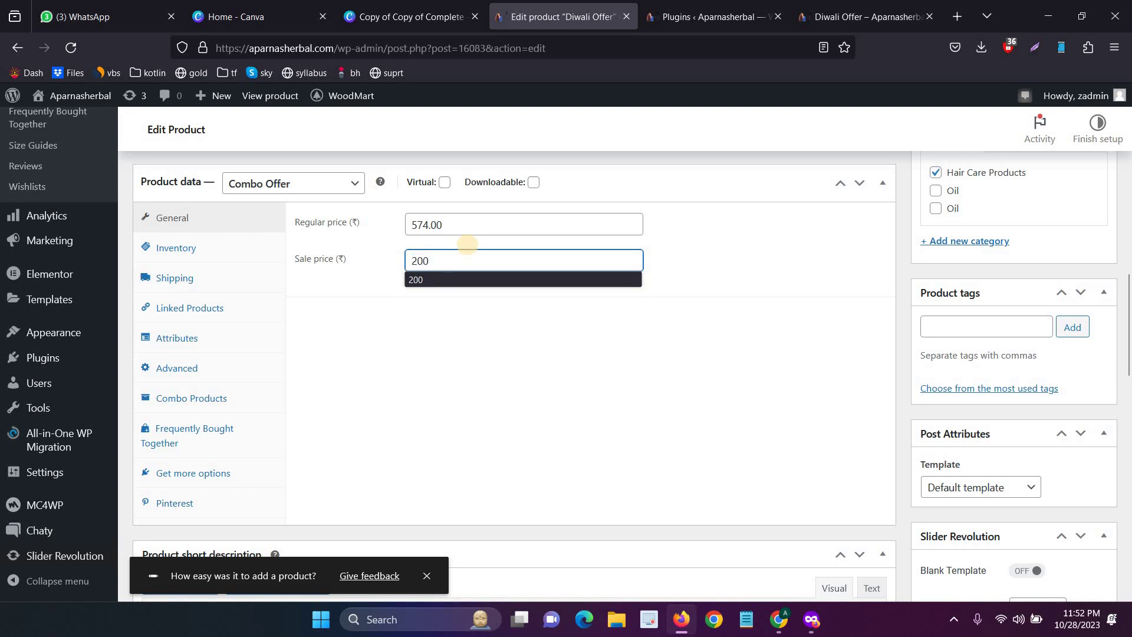
{"action": "key", "text": "BackSpace"}
{"action": "key", "text": "BackSpace"}
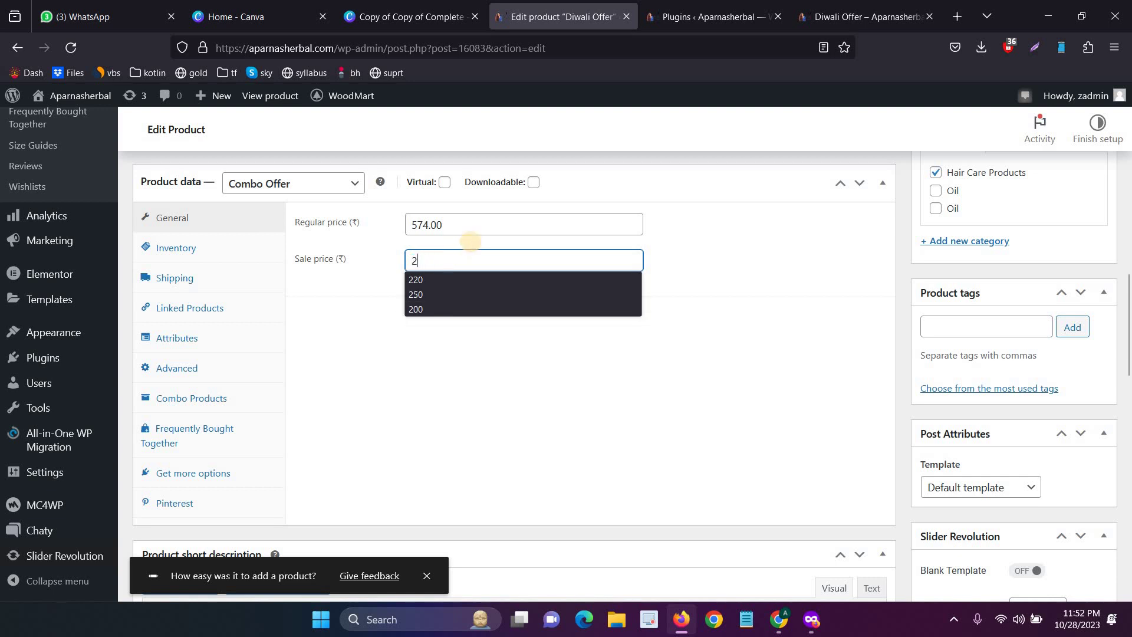
{"action": "type", "text": "50"}
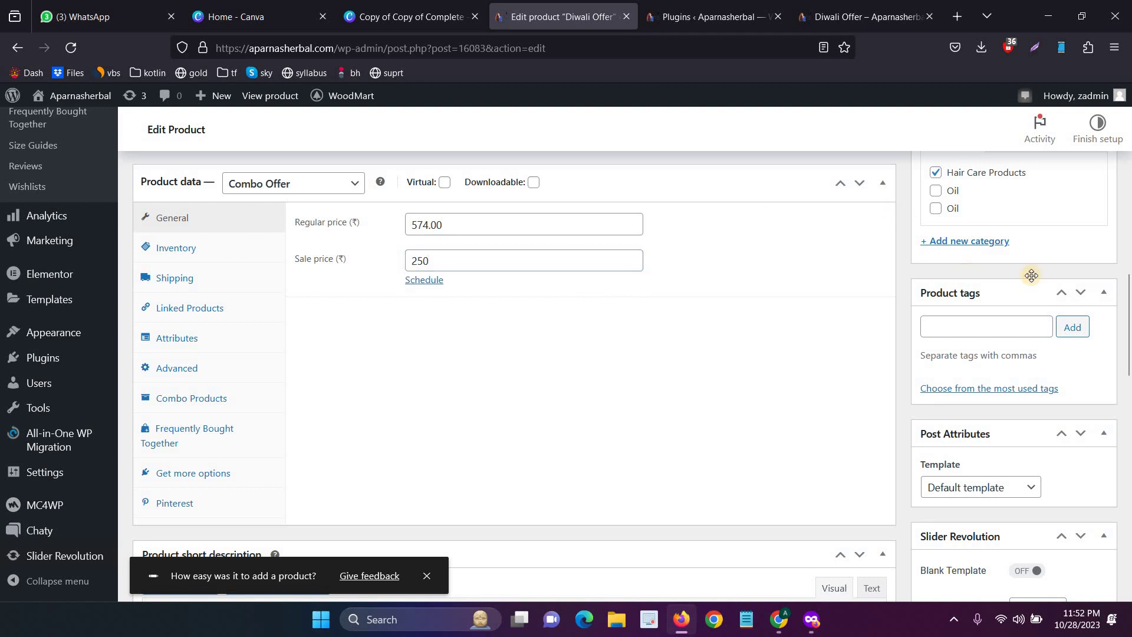
{"action": "scroll", "coordinate": [955, 266], "scroll_direction": "up", "scroll_amount": 2}
{"action": "scroll", "coordinate": [954, 260], "scroll_direction": "up", "scroll_amount": 3}
{"action": "scroll", "coordinate": [120, 301], "scroll_direction": "down", "scroll_amount": 4}
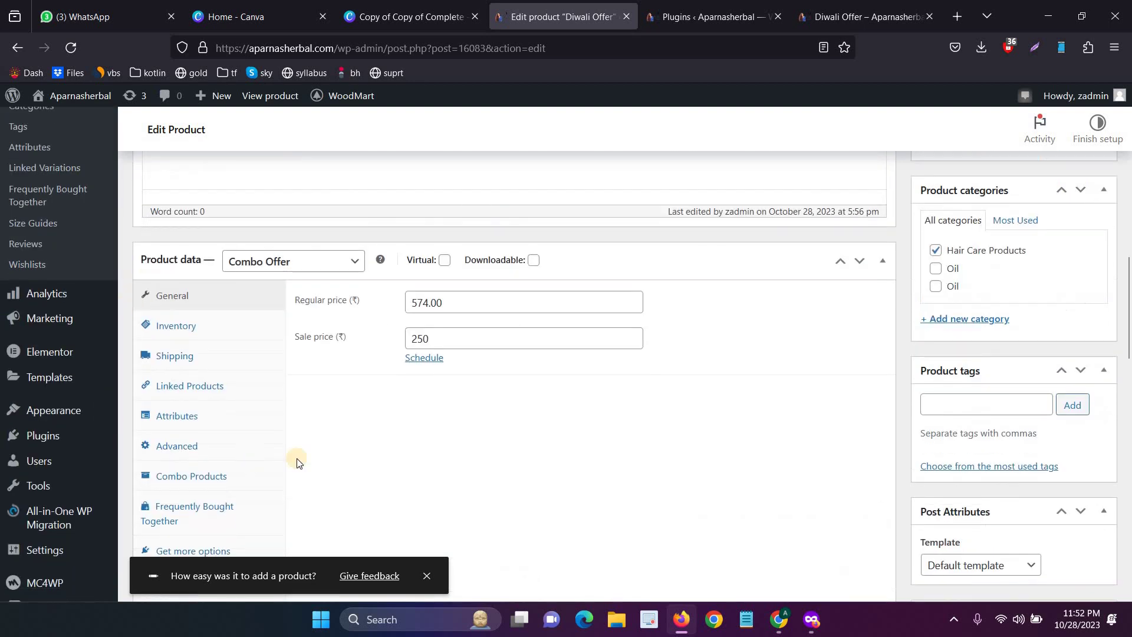
Show the combo's bundled products and keep the shipping fee applied to the whole combo
{"action": "left_click", "coordinate": [195, 478]}
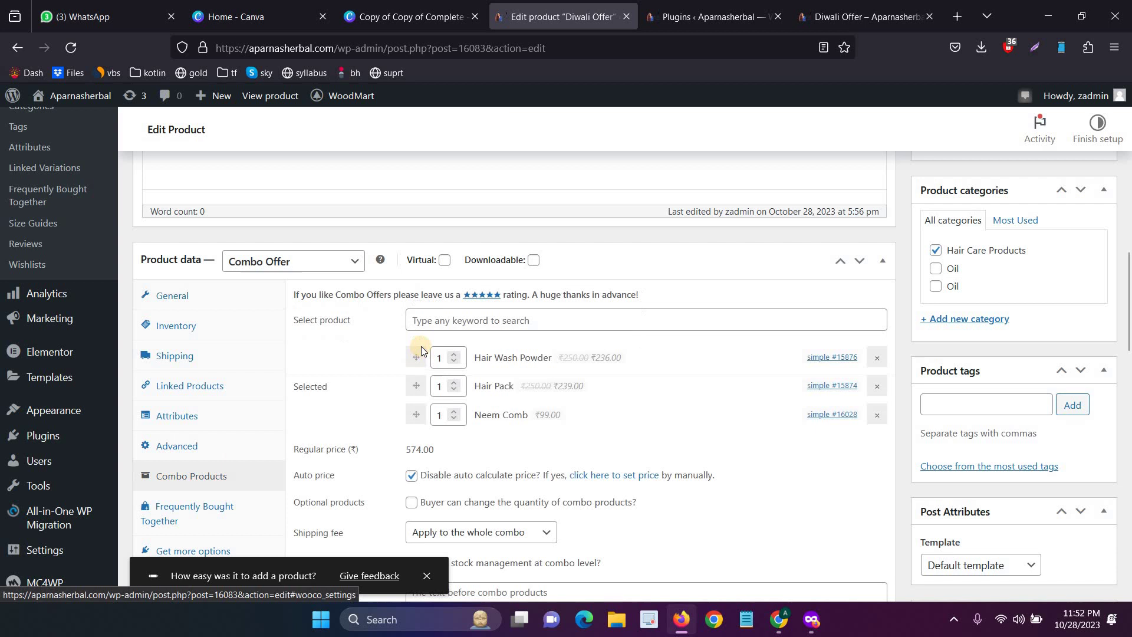
{"action": "scroll", "coordinate": [416, 398], "scroll_direction": "down", "scroll_amount": 3}
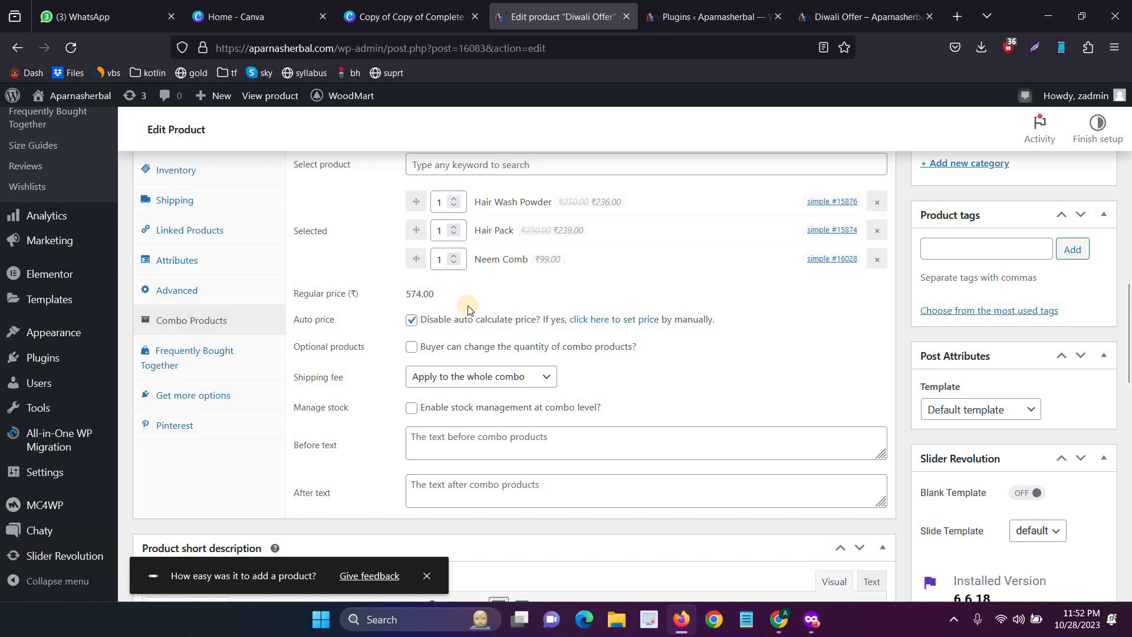
{"action": "scroll", "coordinate": [467, 310], "scroll_direction": "up", "scroll_amount": 2}
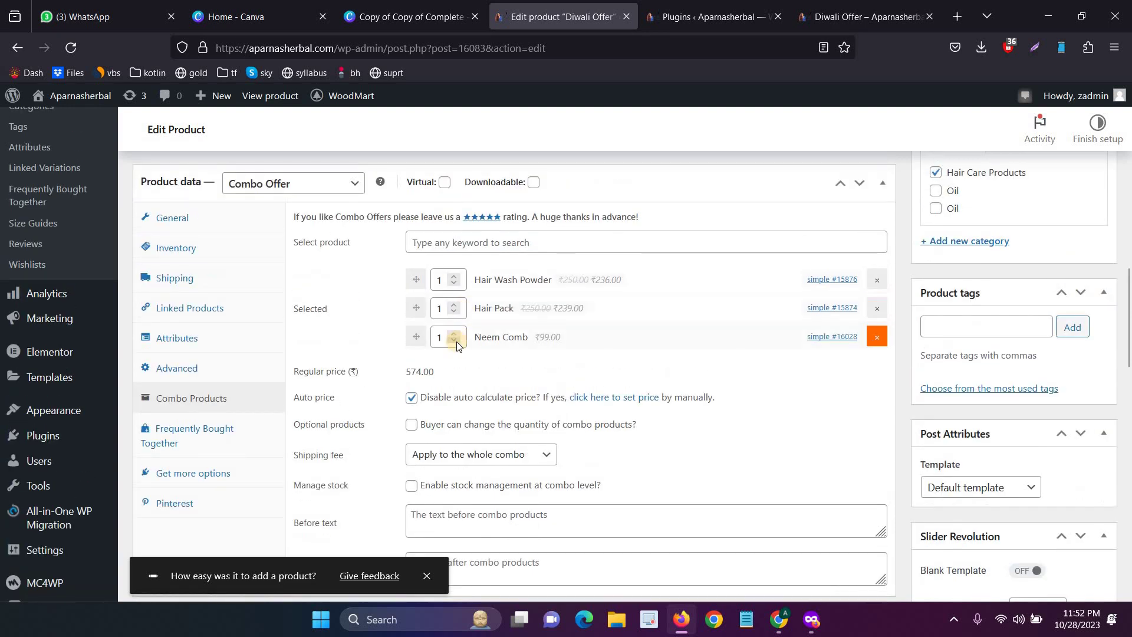
{"action": "left_click", "coordinate": [523, 453]}
{"action": "left_click", "coordinate": [523, 451]}
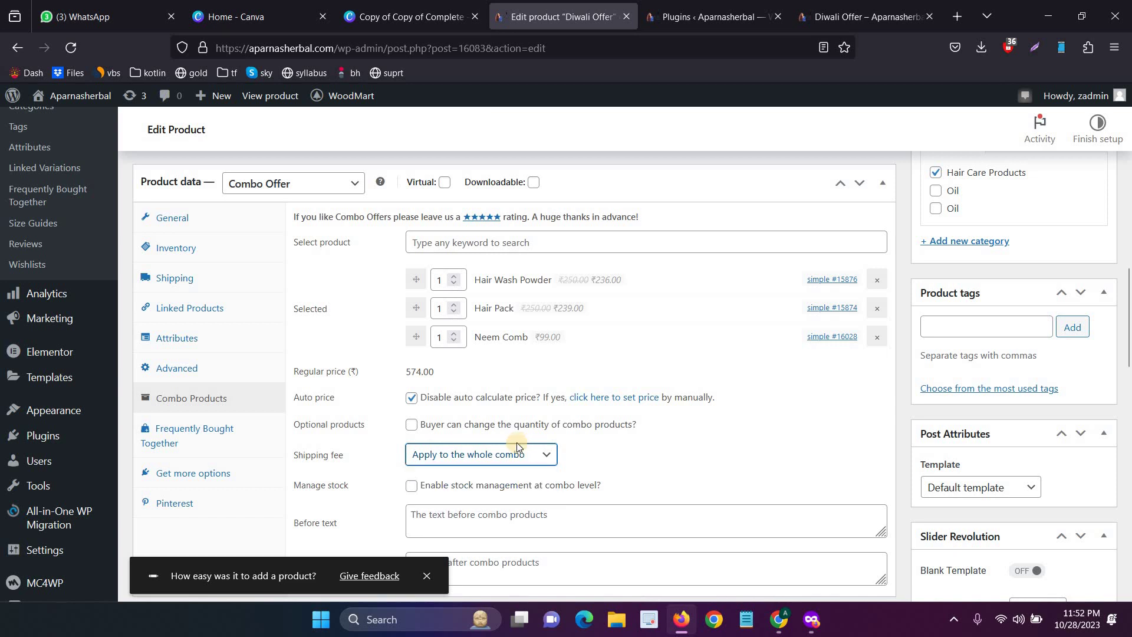
{"action": "scroll", "coordinate": [454, 292], "scroll_direction": "up", "scroll_amount": 3}
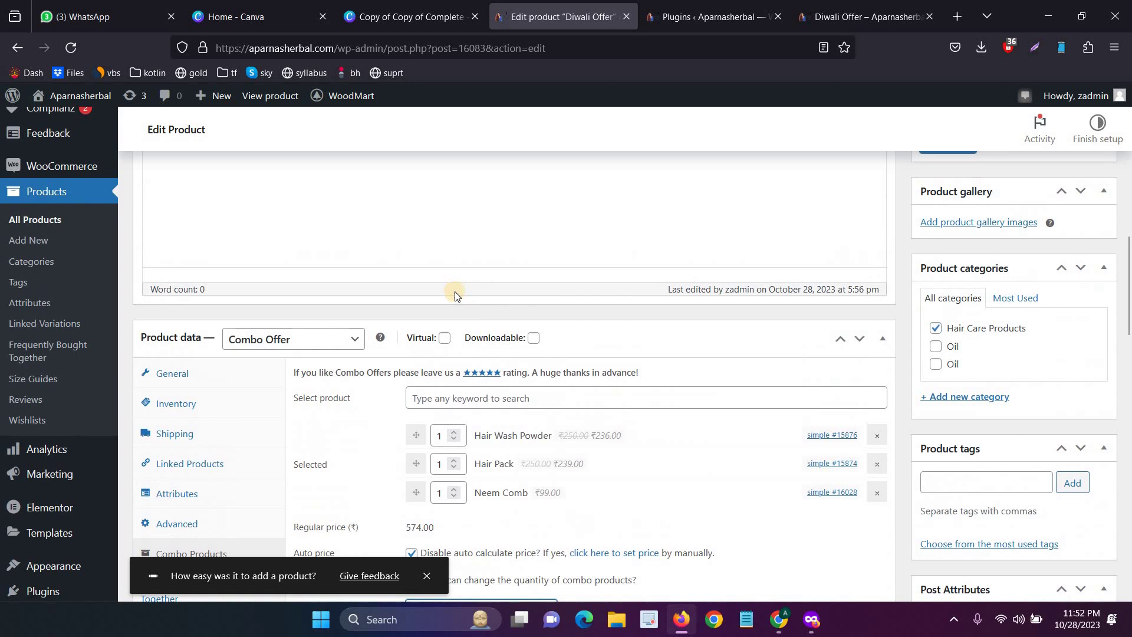
{"action": "scroll", "coordinate": [454, 291], "scroll_direction": "up", "scroll_amount": 3}
{"action": "scroll", "coordinate": [454, 291], "scroll_direction": "up", "scroll_amount": 1}
{"action": "scroll", "coordinate": [455, 291], "scroll_direction": "up", "scroll_amount": 2}
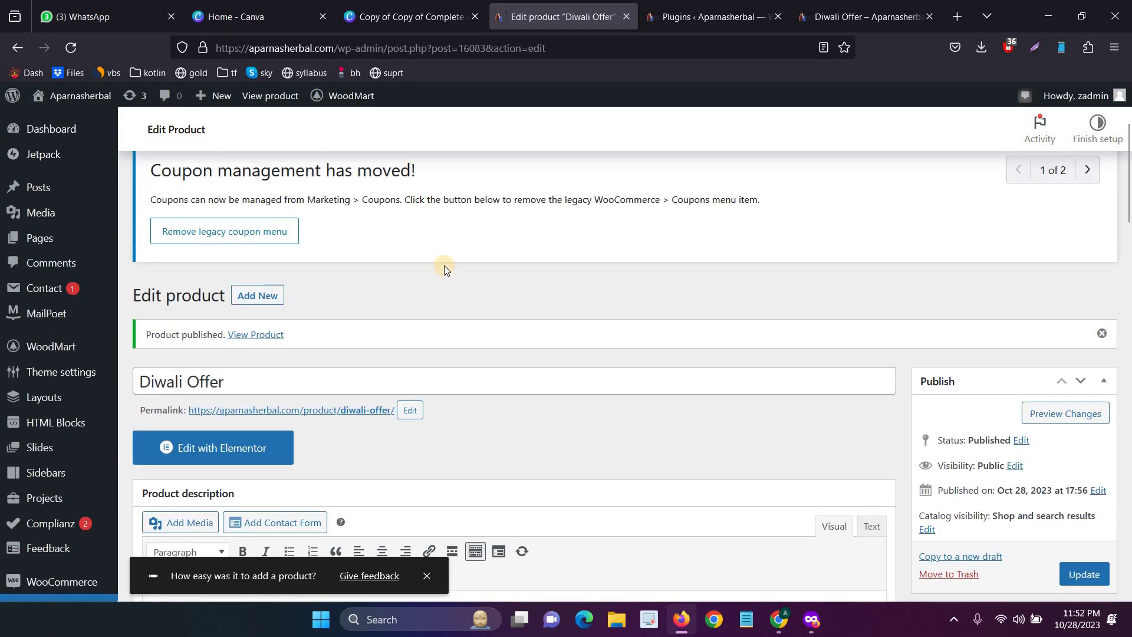
{"action": "left_click", "coordinate": [688, 3]}
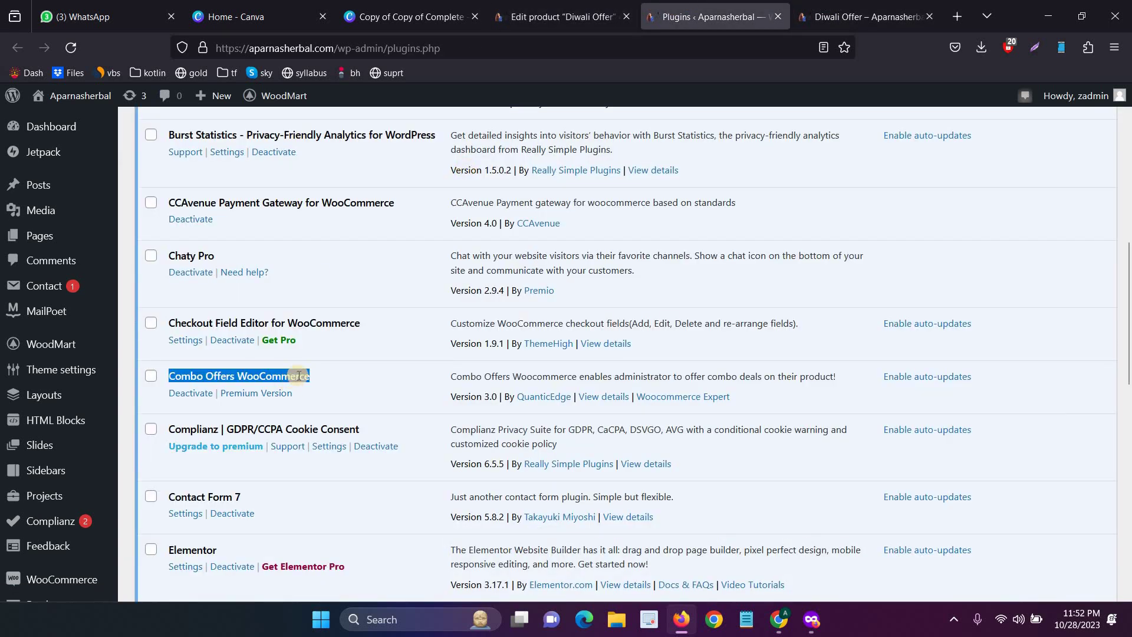
{"action": "left_click", "coordinate": [601, 9]}
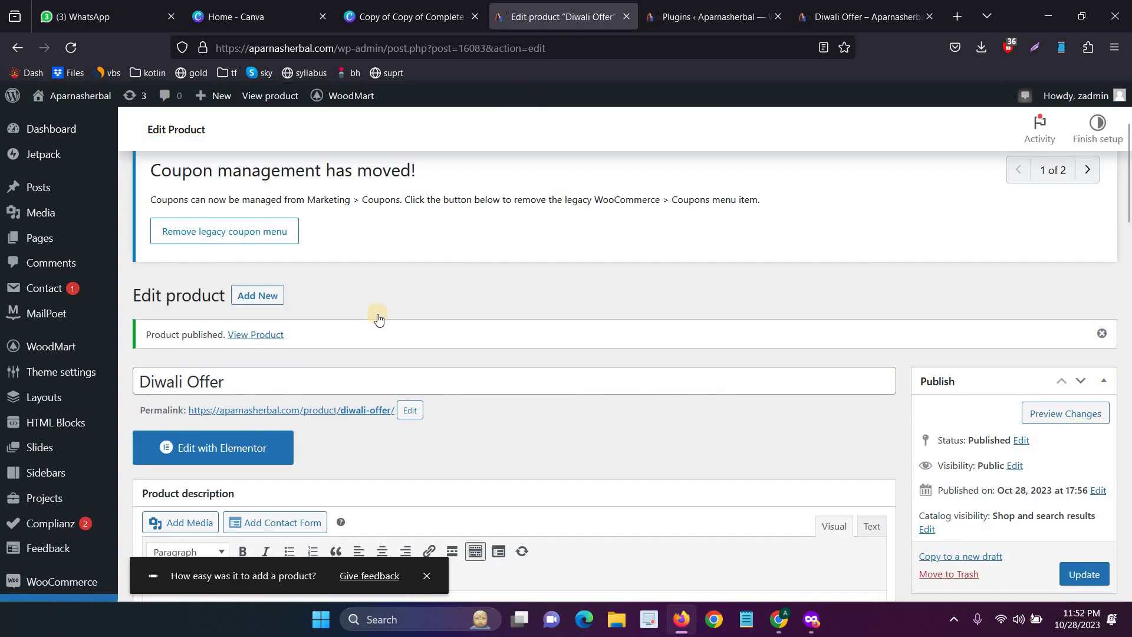
{"action": "scroll", "coordinate": [377, 319], "scroll_direction": "down", "scroll_amount": 3}
{"action": "scroll", "coordinate": [378, 319], "scroll_direction": "down", "scroll_amount": 2}
{"action": "scroll", "coordinate": [362, 284], "scroll_direction": "down", "scroll_amount": 2}
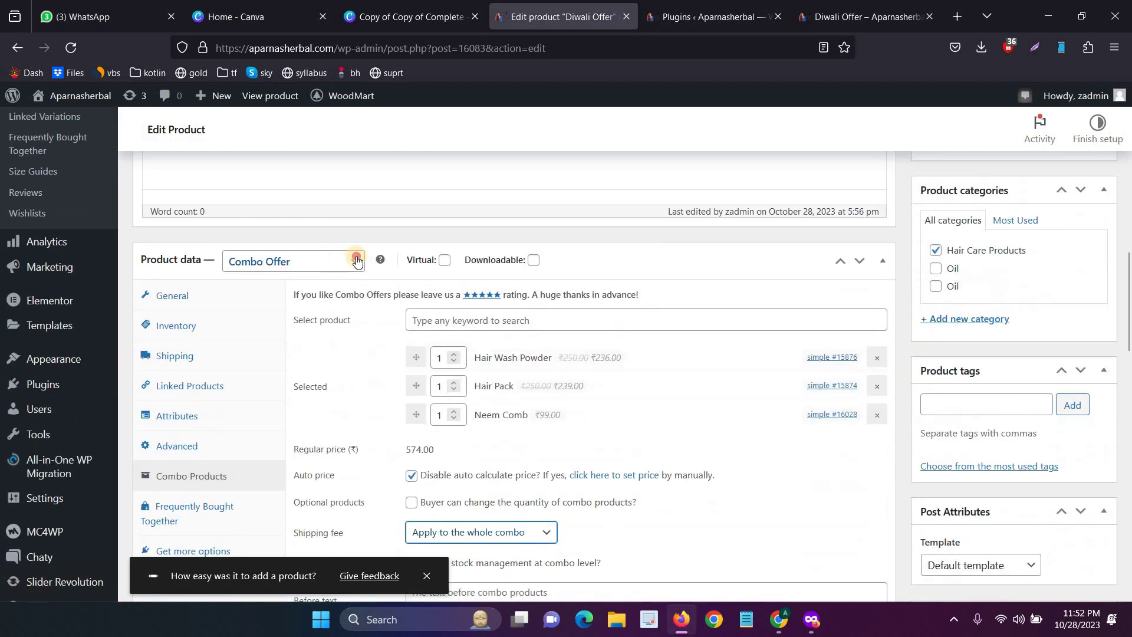
{"action": "left_click", "coordinate": [357, 260]}
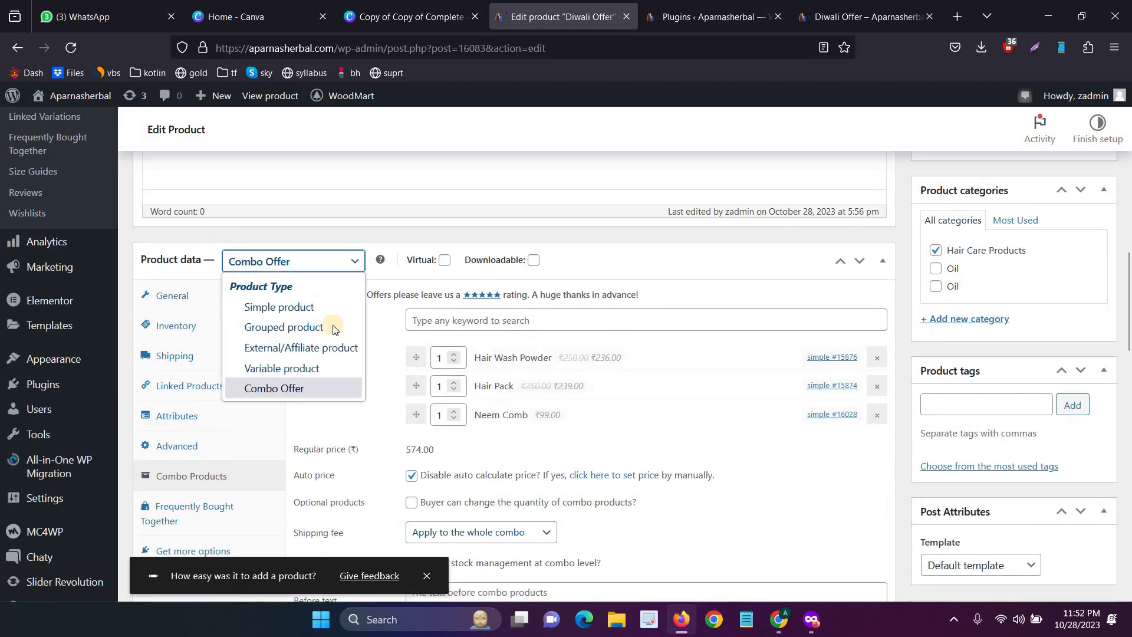
{"action": "left_click", "coordinate": [493, 320]}
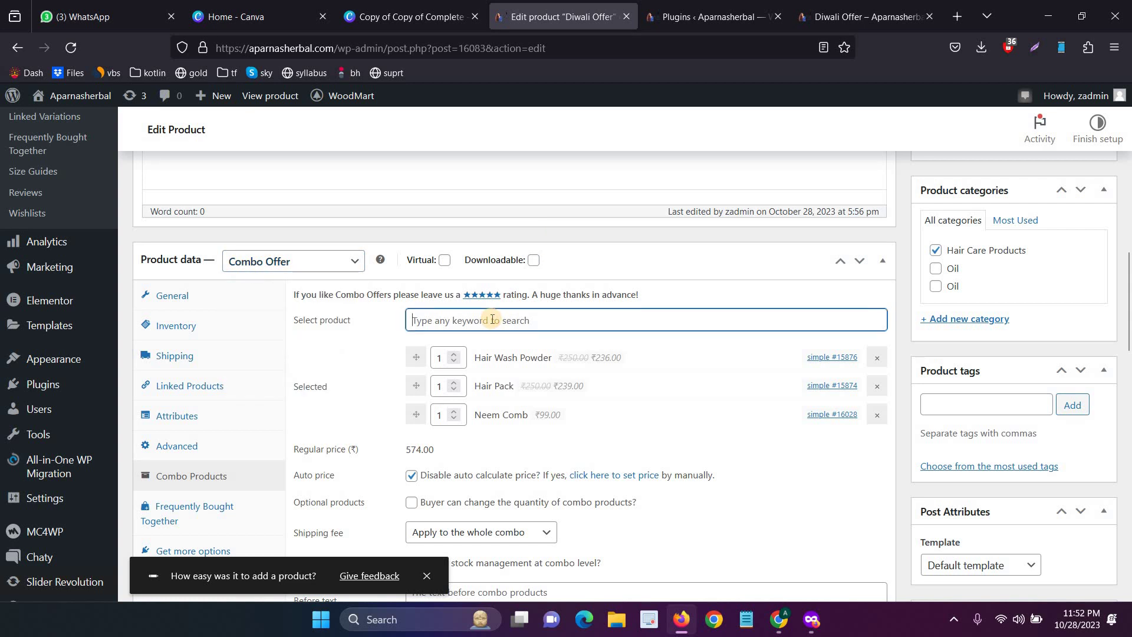
{"action": "scroll", "coordinate": [354, 531], "scroll_direction": "up", "scroll_amount": 2}
{"action": "scroll", "coordinate": [548, 589], "scroll_direction": "up", "scroll_amount": 2}
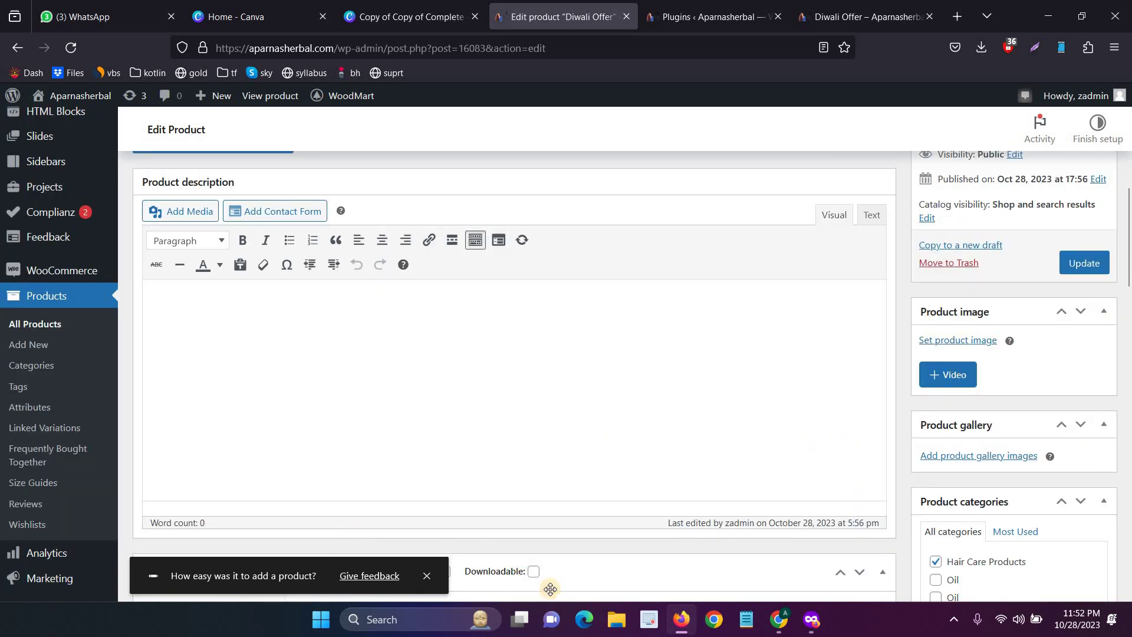